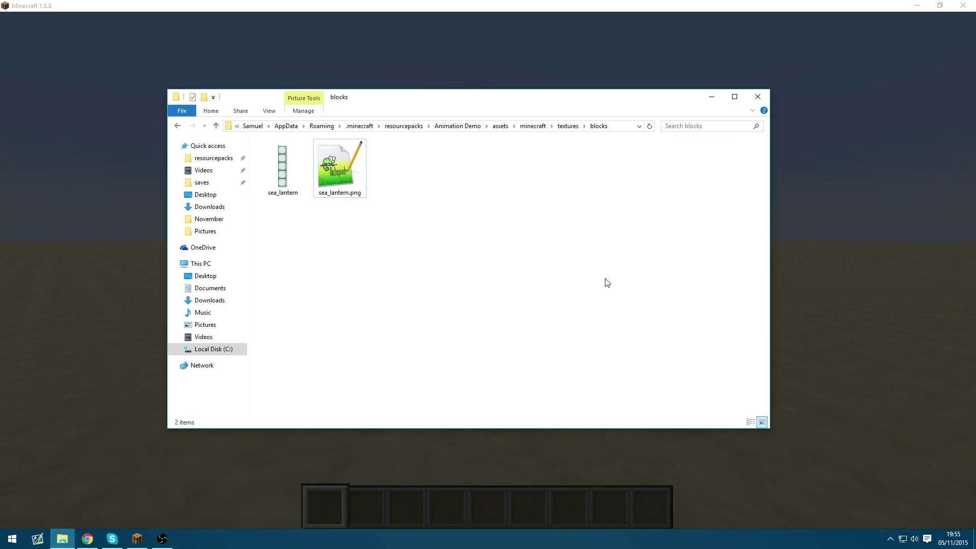
Go from Animation Demo into assets\minecraft\textures\blocks and select the sea_lantern image and mcmeta files.
{"action": "left_click", "coordinate": [459, 126]}
{"action": "double_click", "coordinate": [417, 157]}
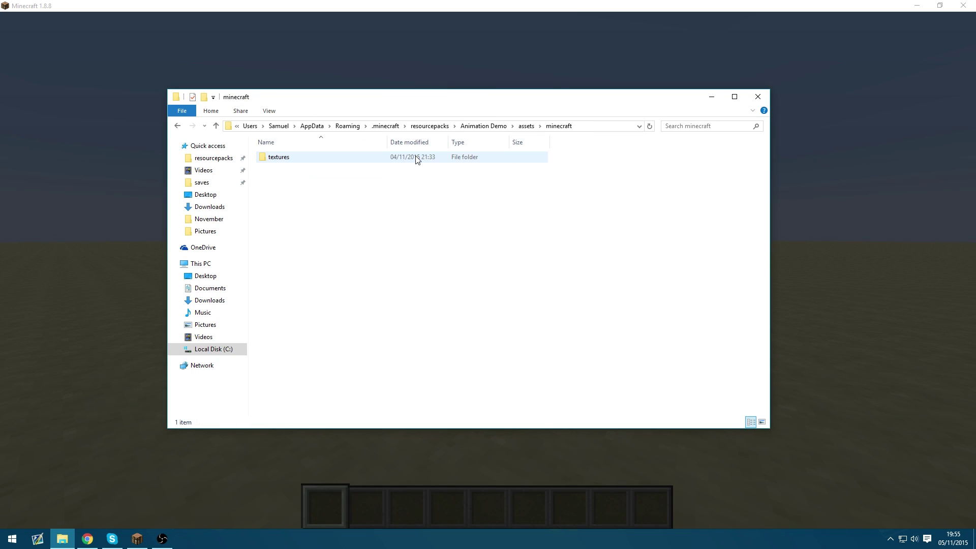
{"action": "double_click", "coordinate": [417, 157]}
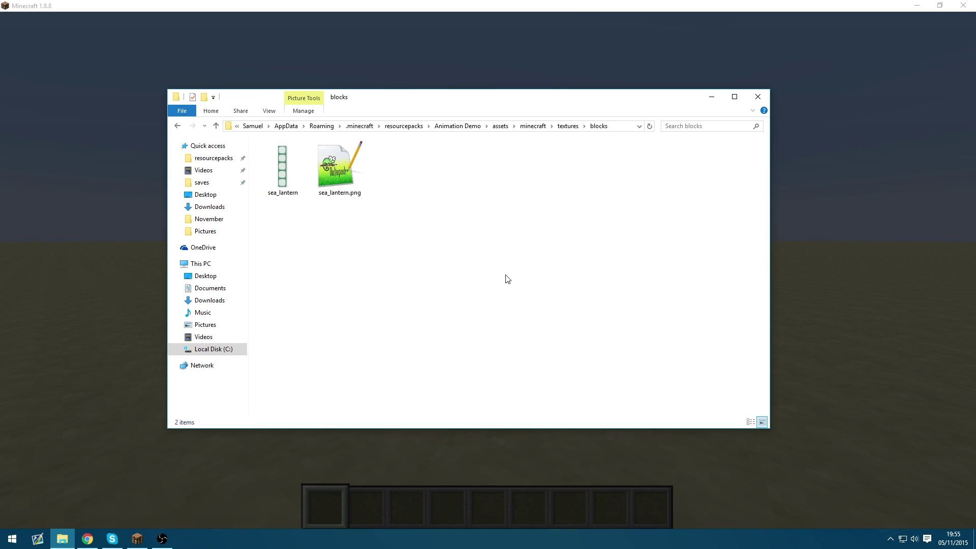
{"action": "mouse_move", "coordinate": [483, 258]}
{"action": "left_mouse_down"}
{"action": "mouse_move", "coordinate": [268, 146]}
{"action": "mouse_move", "coordinate": [360, 216]}
{"action": "left_mouse_up"}
{"action": "left_click", "coordinate": [278, 182]}
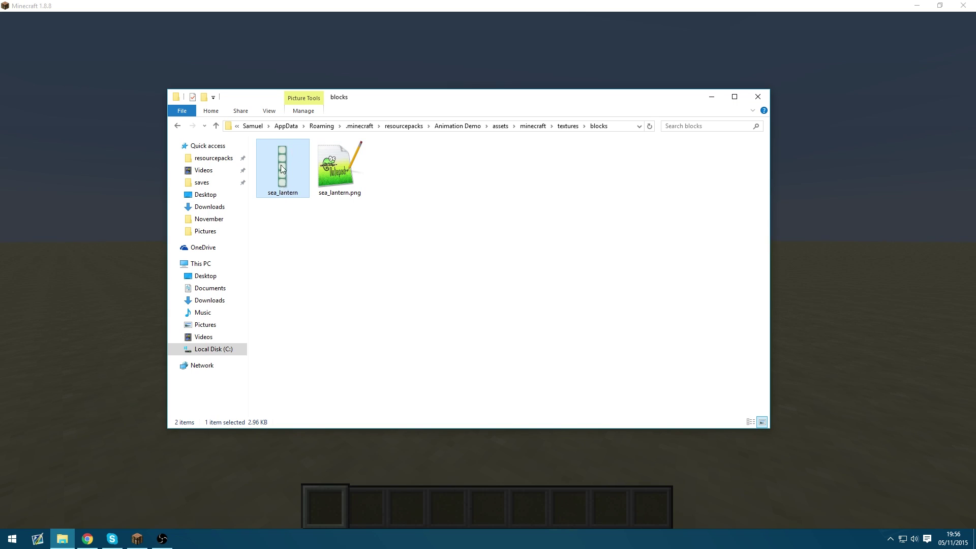
{"action": "left_click", "coordinate": [334, 171]}
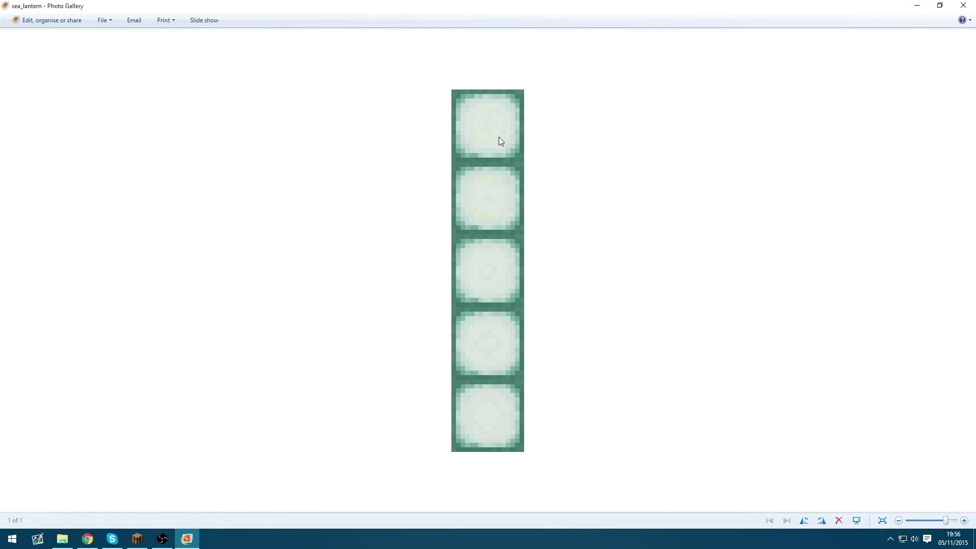
{"action": "scroll", "coordinate": [499, 138], "scroll_direction": "down", "scroll_amount": 1}
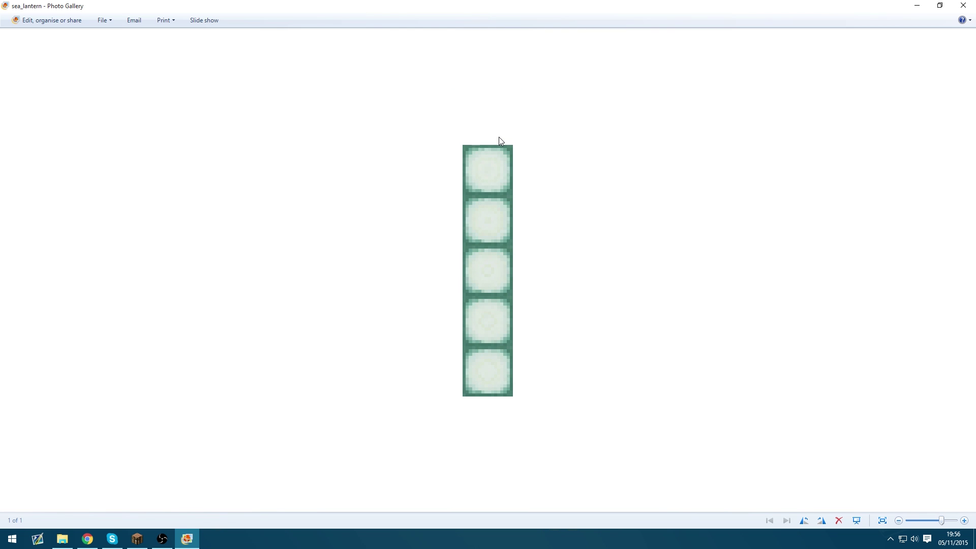
{"action": "scroll", "coordinate": [499, 138], "scroll_direction": "down", "scroll_amount": 1}
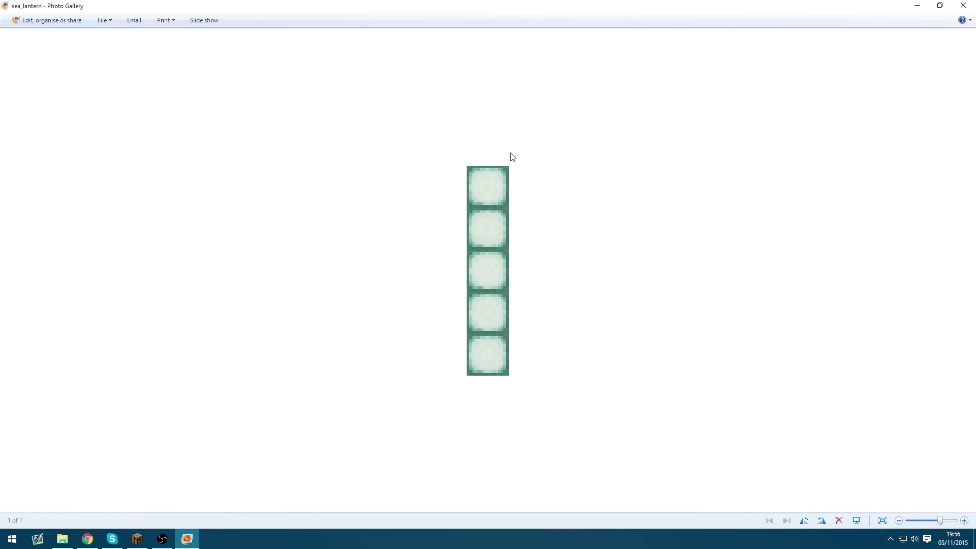
{"action": "scroll", "coordinate": [499, 192], "scroll_direction": "down", "scroll_amount": 2}
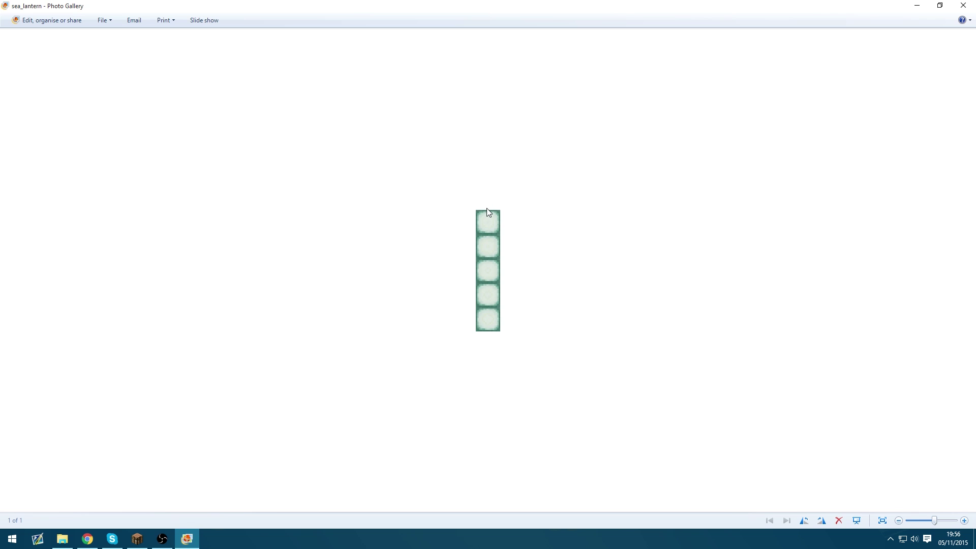
{"action": "scroll", "coordinate": [486, 212], "scroll_direction": "down", "scroll_amount": 1}
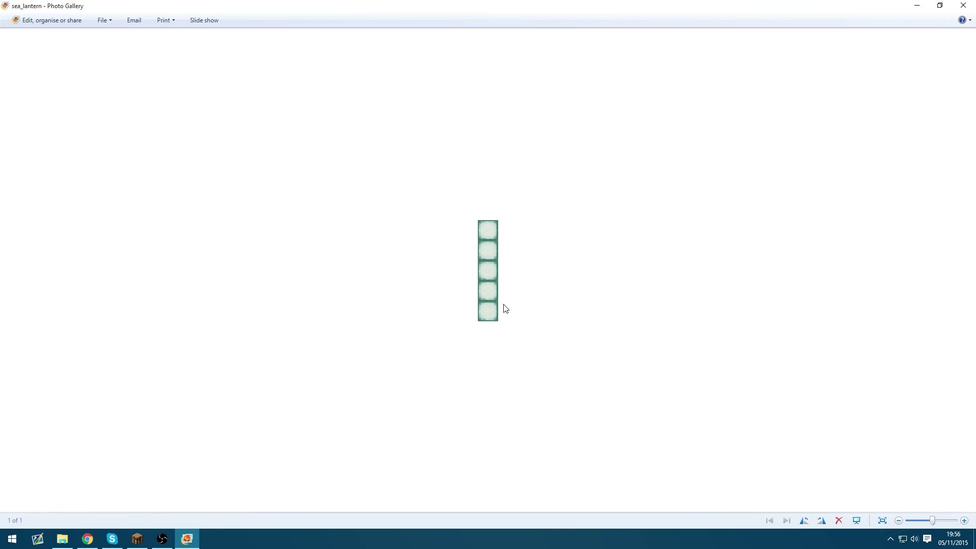
{"action": "left_click", "coordinate": [963, 5]}
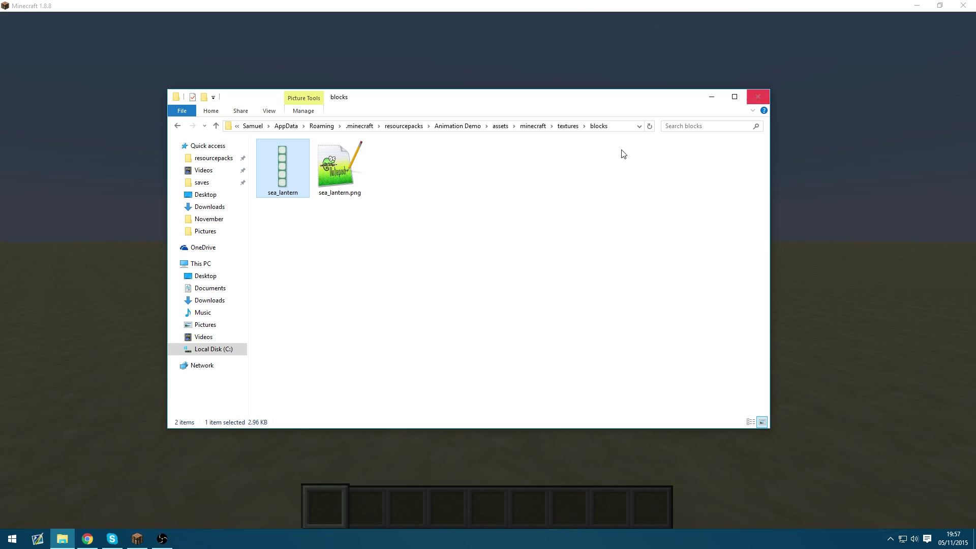
{"action": "mouse_move", "coordinate": [340, 167]}
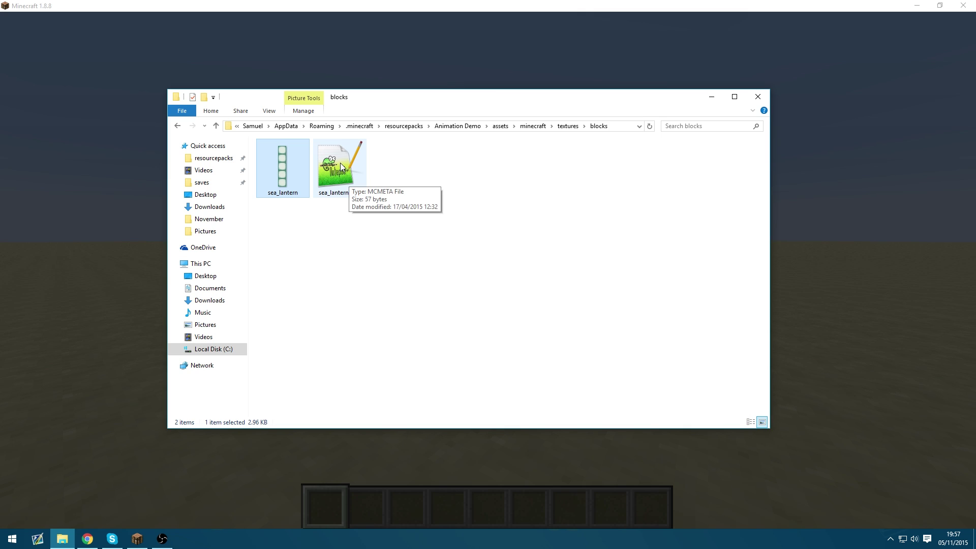
Open the sea_lantern mcmeta in Notepad++ and delete its "frametime": 5 line.
{"action": "double_click", "coordinate": [342, 167]}
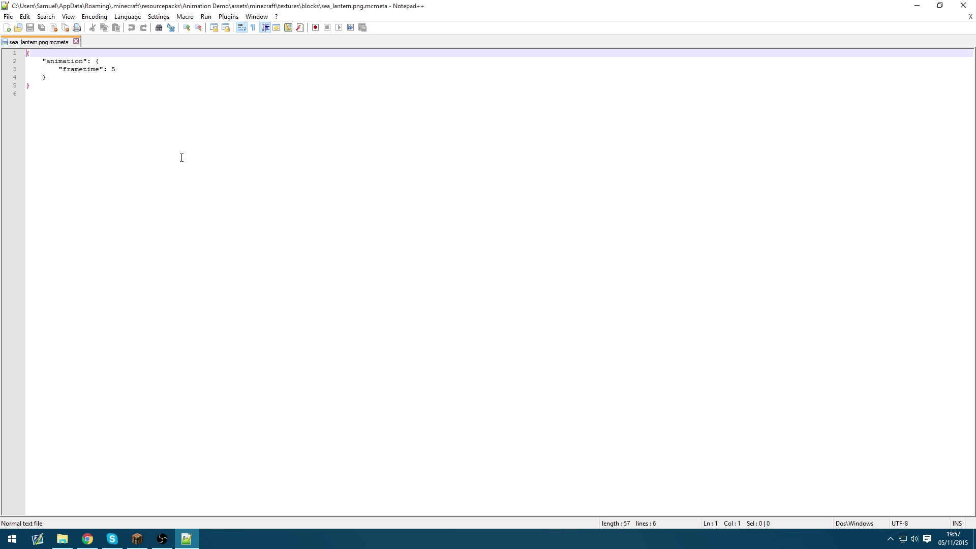
{"action": "left_click", "coordinate": [114, 95]}
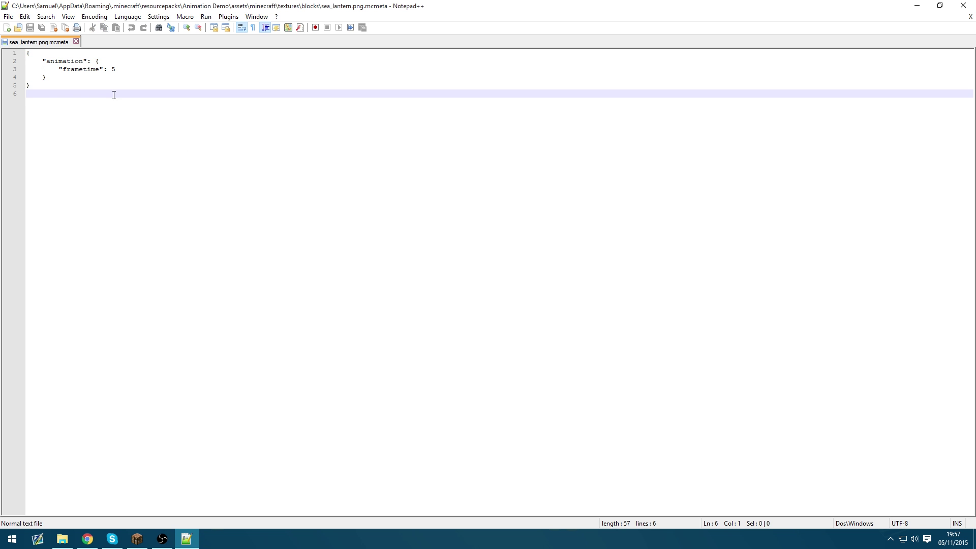
{"action": "left_click", "coordinate": [161, 80]}
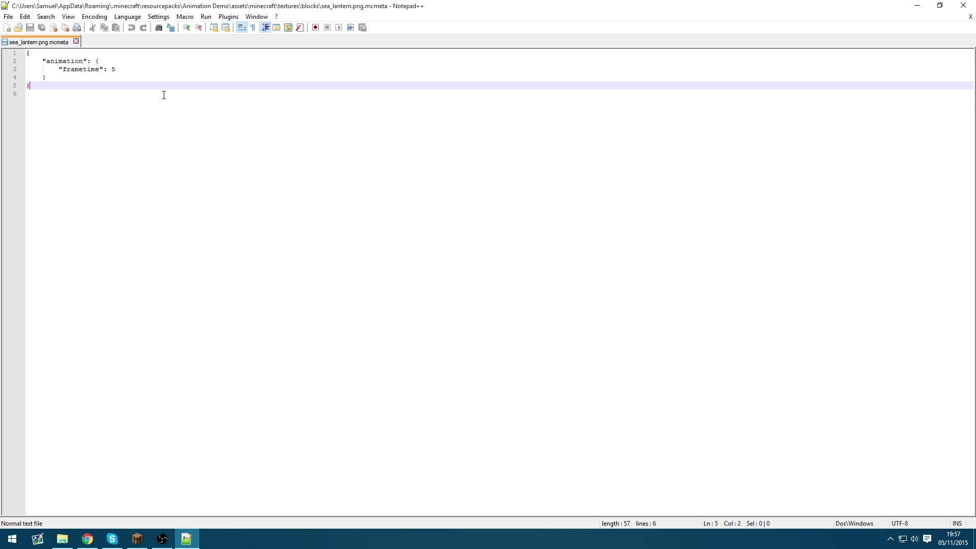
{"action": "left_click_drag", "start_coordinate": [150, 71], "coordinate": [28, 70]}
{"action": "left_click", "coordinate": [116, 69]}
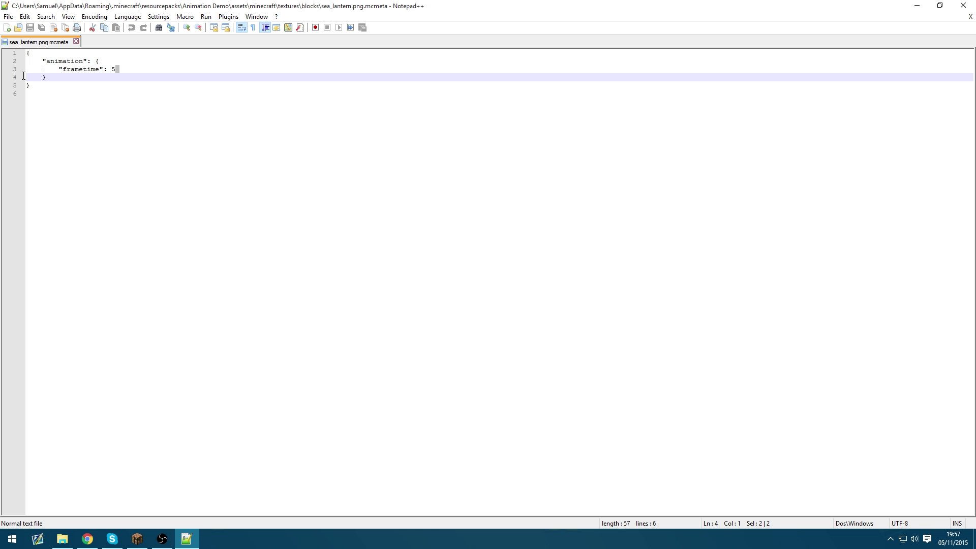
{"action": "key", "text": "BackSpace"}
{"action": "key", "text": "BackSpace"}
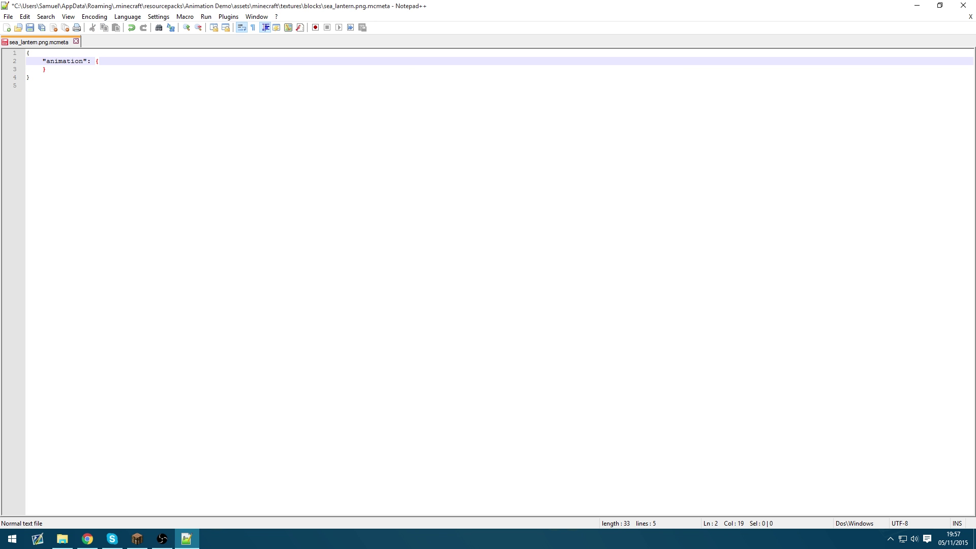
{"action": "key", "text": "Return"}
Save the now-empty animation block and close Notepad++.
{"action": "left_click_drag", "start_coordinate": [91, 91], "coordinate": [17, 50]}
{"action": "left_click", "coordinate": [45, 87]}
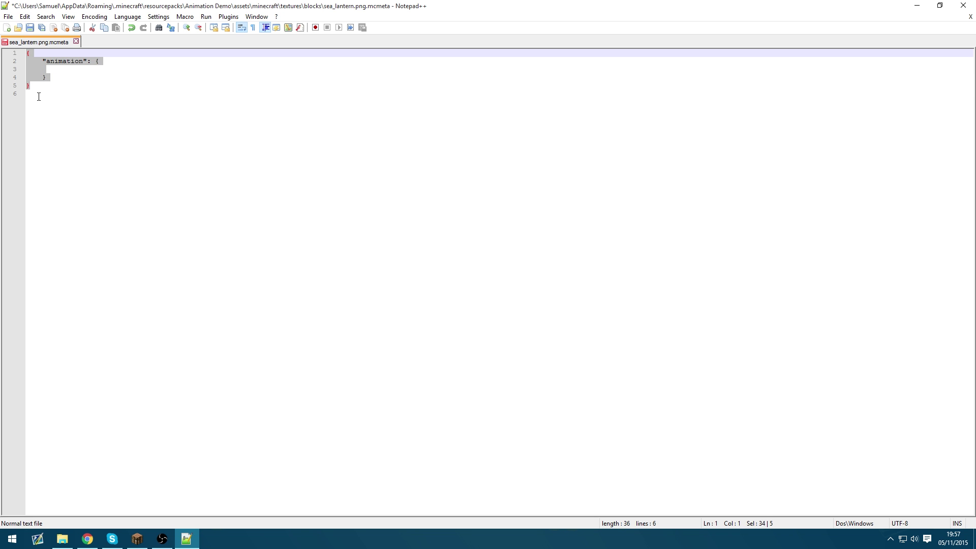
{"action": "left_click", "coordinate": [43, 87]}
{"action": "left_click", "coordinate": [963, 5]}
{"action": "left_click", "coordinate": [499, 313]}
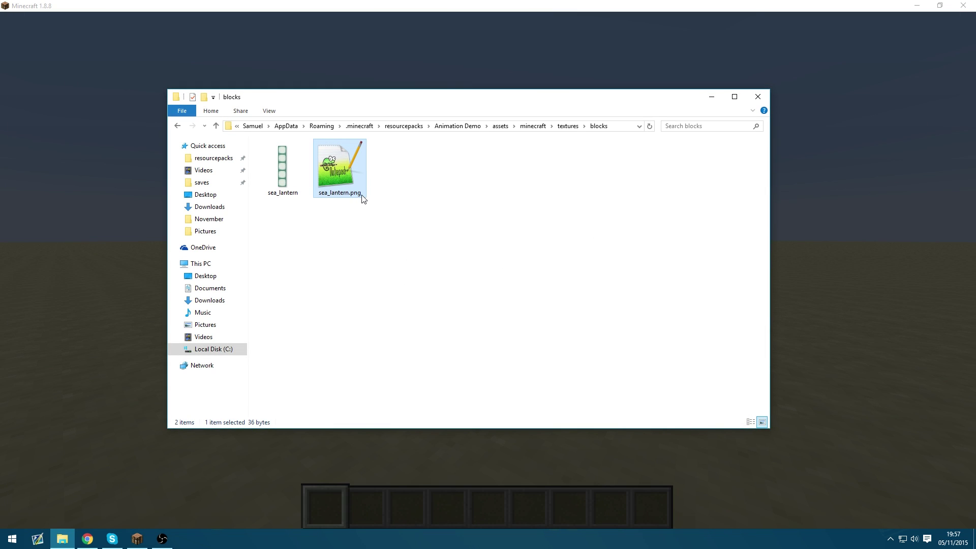
Delete ".png" from the mcmeta file's name so it becomes sea_lantern.mcmeta.
{"action": "left_click", "coordinate": [362, 195]}
{"action": "key", "text": "BackSpace"}
{"action": "key", "text": "BackSpace"}
{"action": "key", "text": "BackSpace"}
{"action": "key", "text": "BackSpace"}
{"action": "key", "text": "Return"}
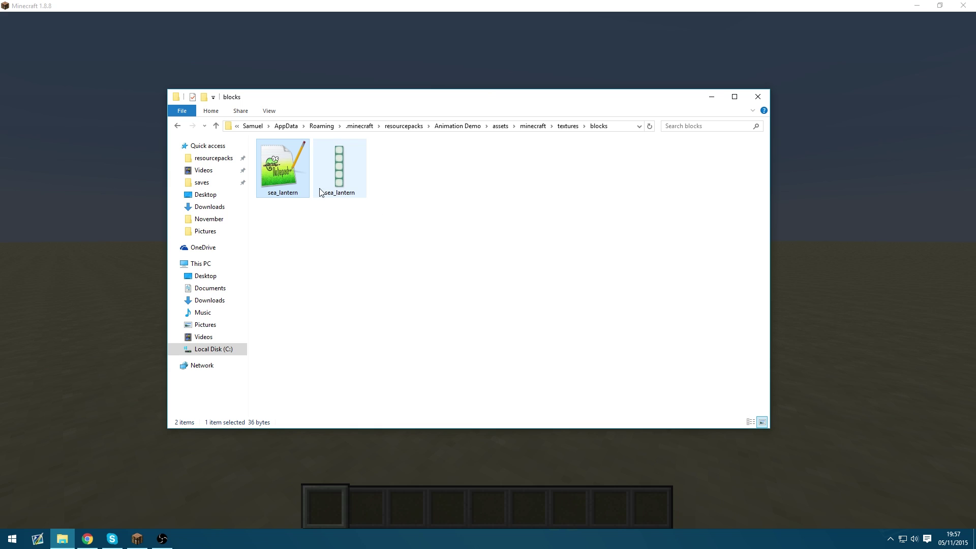
{"action": "left_click", "coordinate": [275, 311]}
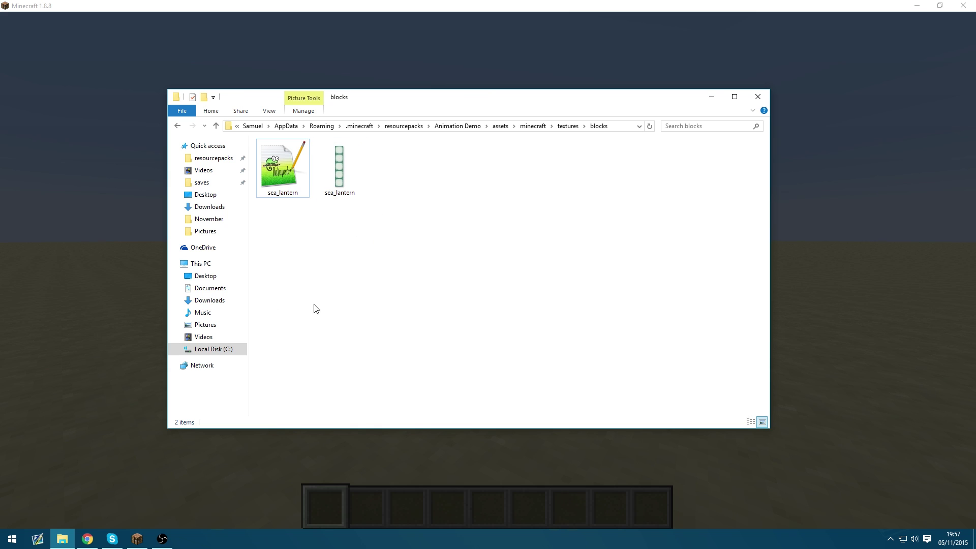
Back in Minecraft, enable the Animation Demo resource pack and apply it.
{"action": "left_click", "coordinate": [89, 321]}
{"action": "left_click", "coordinate": [456, 178]}
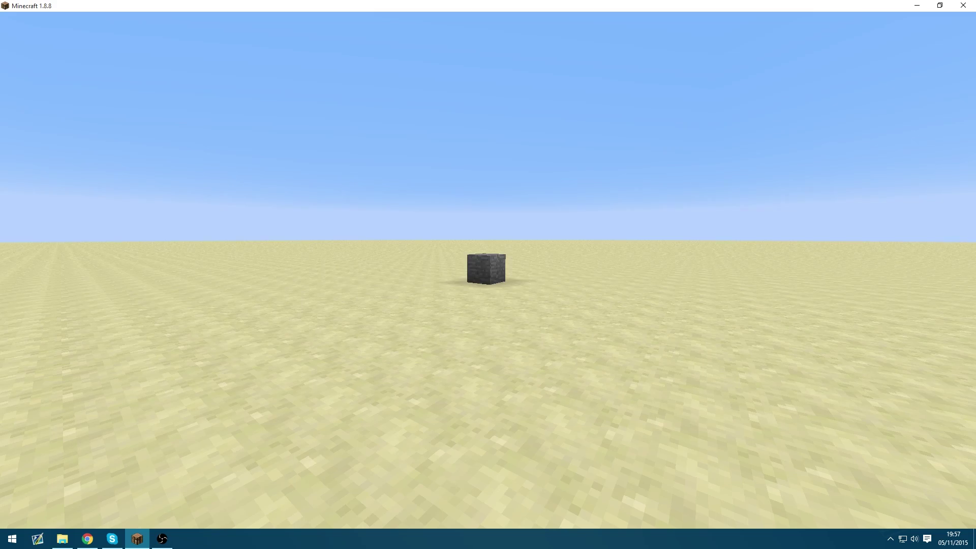
{"action": "key", "text": "w"}
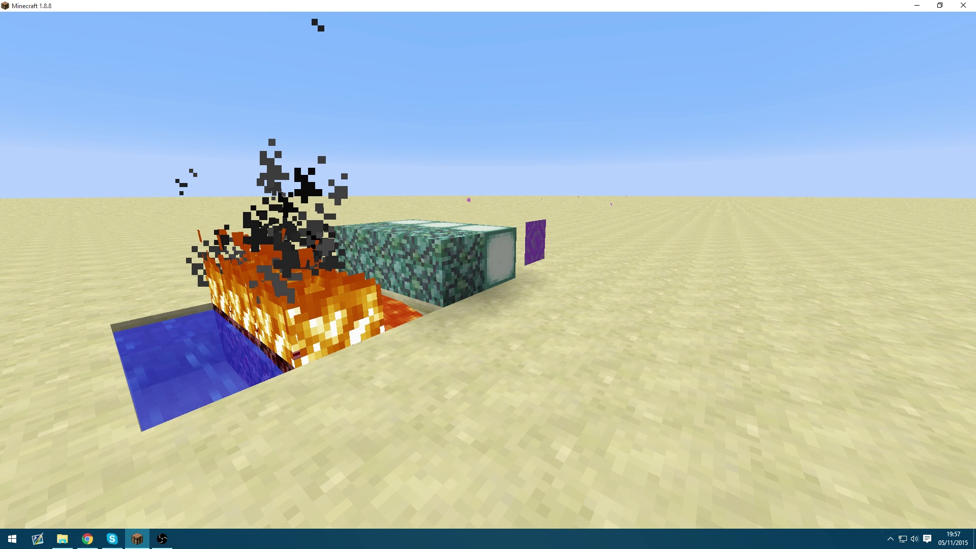
{"action": "key", "text": "Escape"}
{"action": "key", "text": "Escape"}
{"action": "key", "text": "Escape"}
{"action": "left_click", "coordinate": [417, 321]}
{"action": "left_click", "coordinate": [376, 382]}
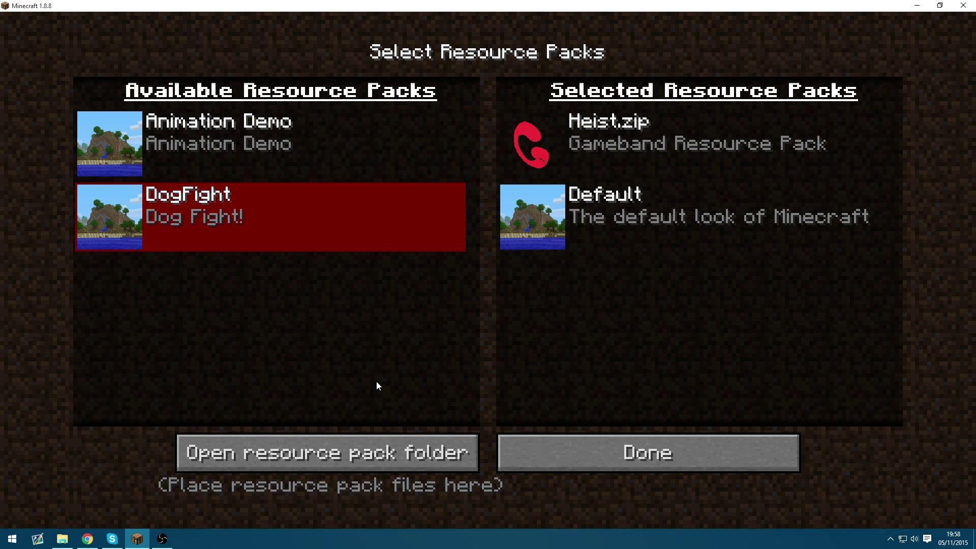
{"action": "left_click", "coordinate": [127, 150]}
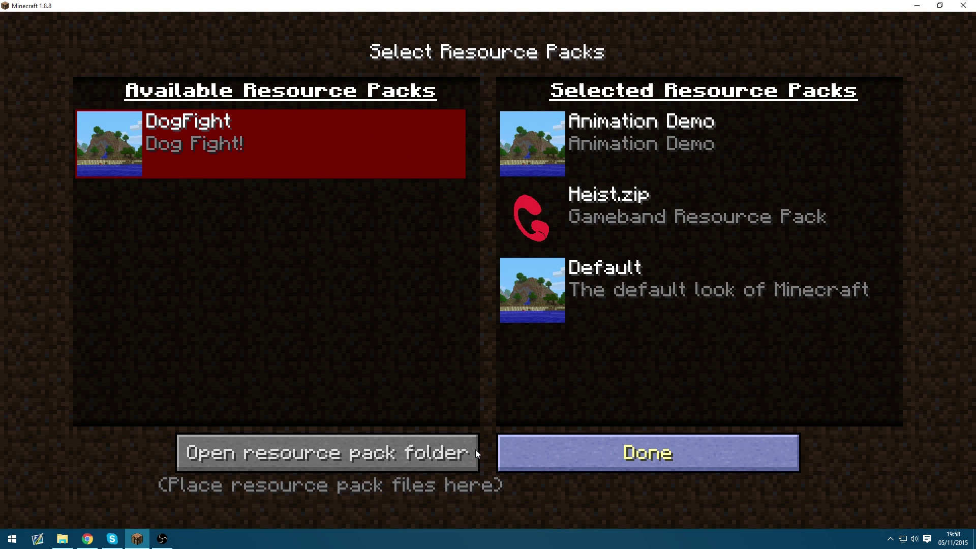
{"action": "left_click", "coordinate": [514, 456]}
Inspect the missing-texture sea lantern with the debug overlay, then reselect the sea_lantern image in Explorer.
{"action": "key", "text": "Escape"}
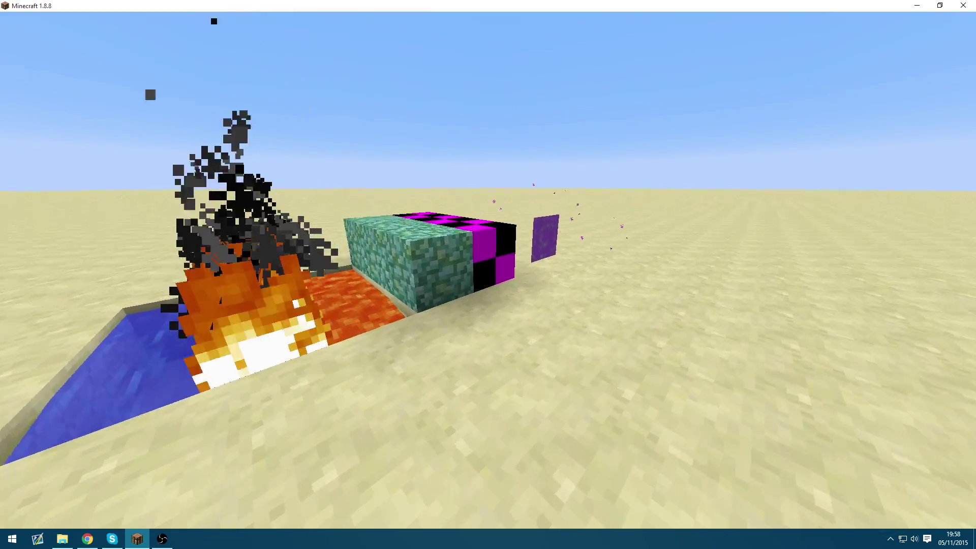
{"action": "key", "text": "w"}
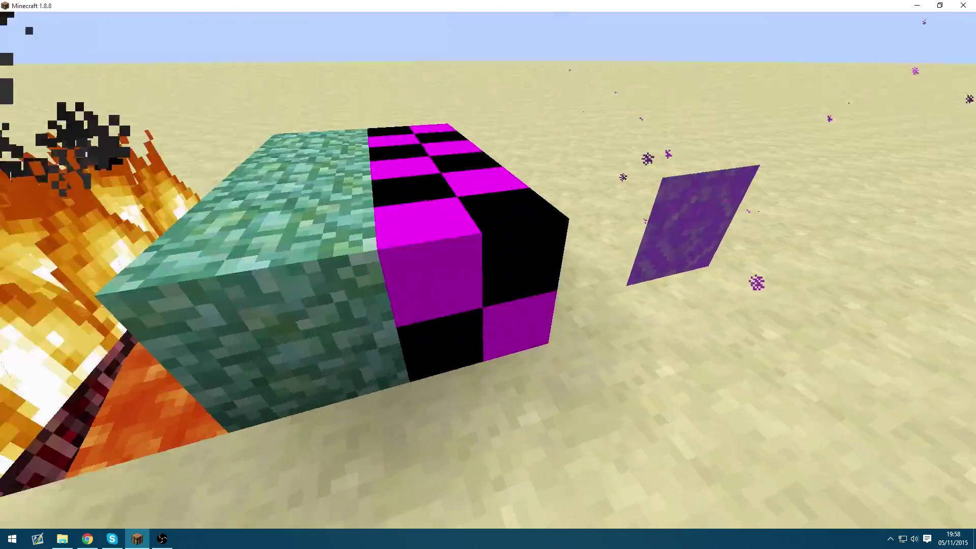
{"action": "key", "text": "F1"}
{"action": "key", "text": "t"}
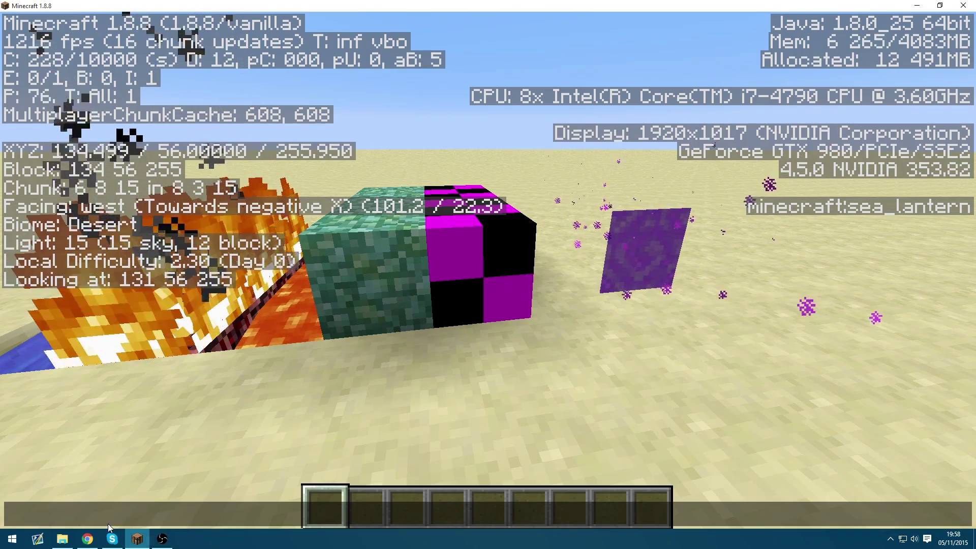
{"action": "left_click", "coordinate": [62, 539]}
{"action": "left_click", "coordinate": [338, 153]}
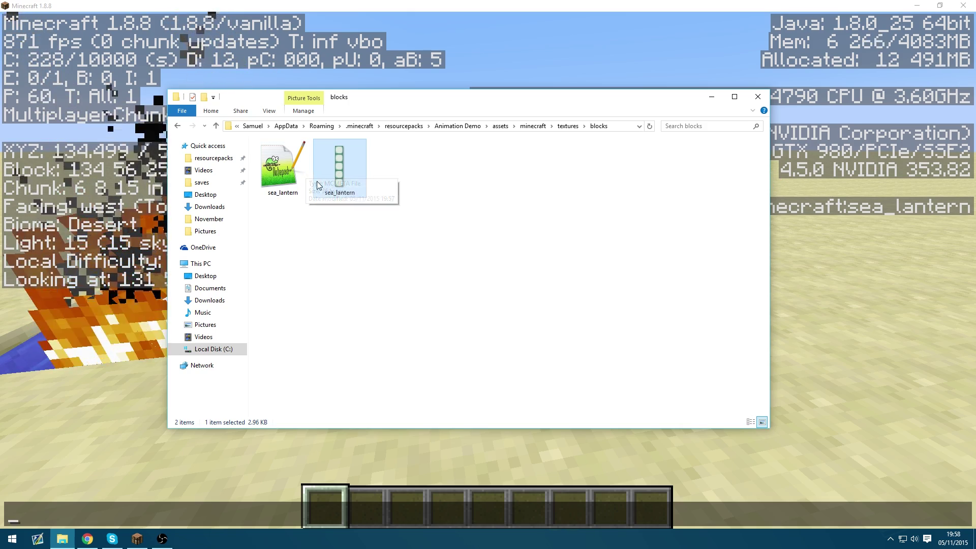
Add ".png" to the metadata file's name, making it sea_lantern.png.mcmeta.
{"action": "left_click", "coordinate": [299, 196]}
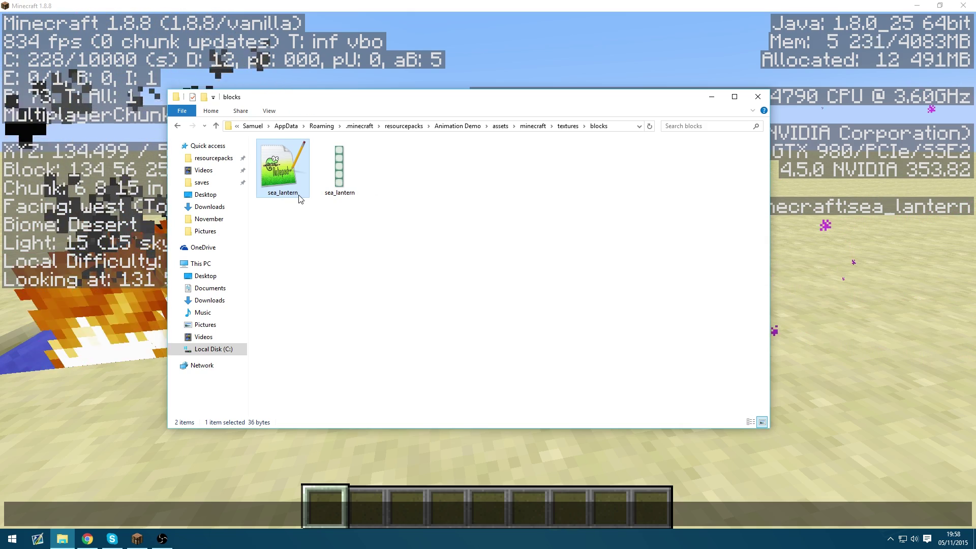
{"action": "left_click", "coordinate": [299, 195]}
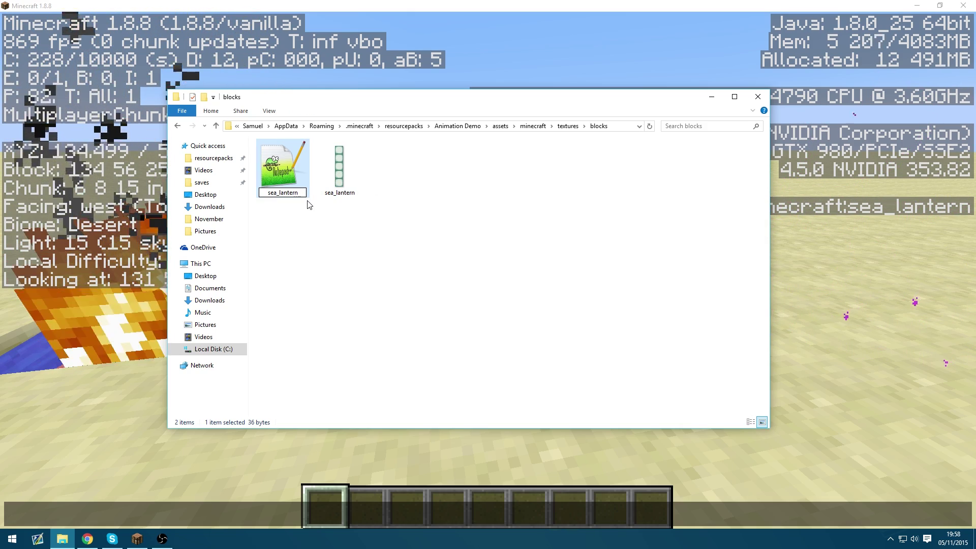
{"action": "type", "text": ".png"}
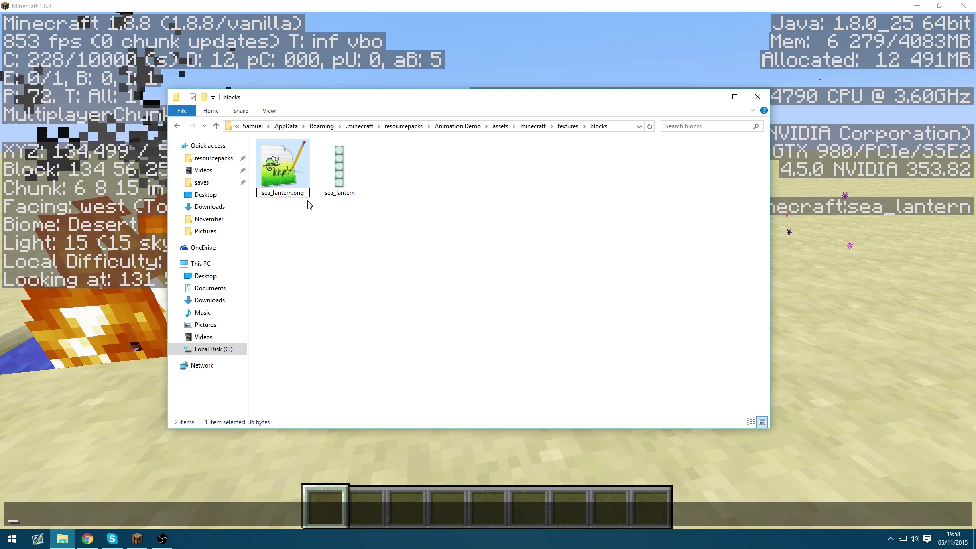
{"action": "key", "text": "Return"}
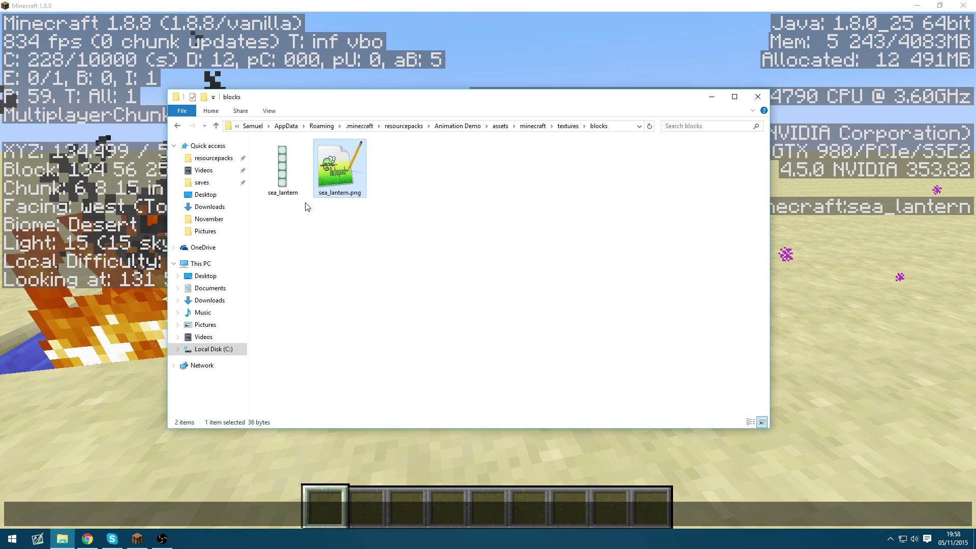
View the sea_lantern.png.mcmeta text in Notepad++ and close it.
{"action": "double_click", "coordinate": [316, 168]}
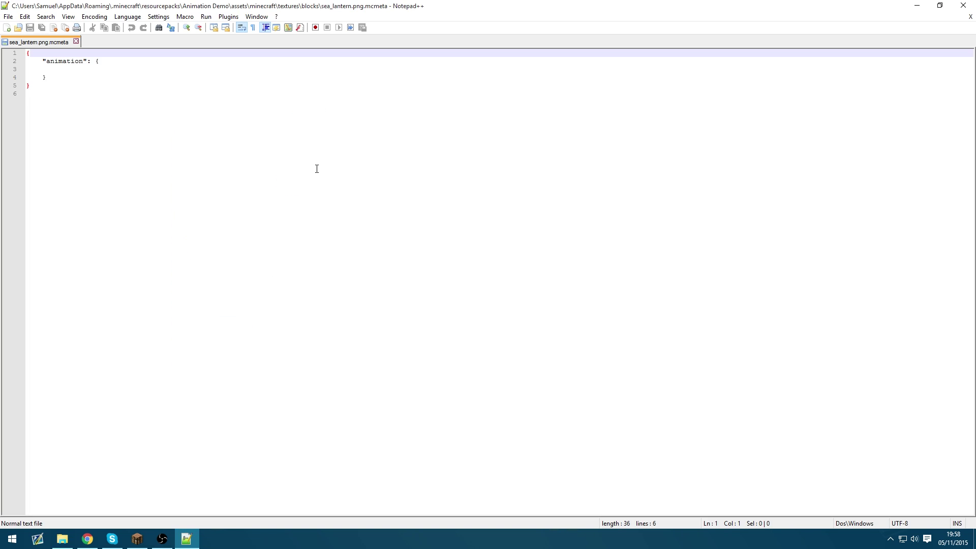
{"action": "left_click", "coordinate": [65, 67]}
{"action": "left_click", "coordinate": [963, 5]}
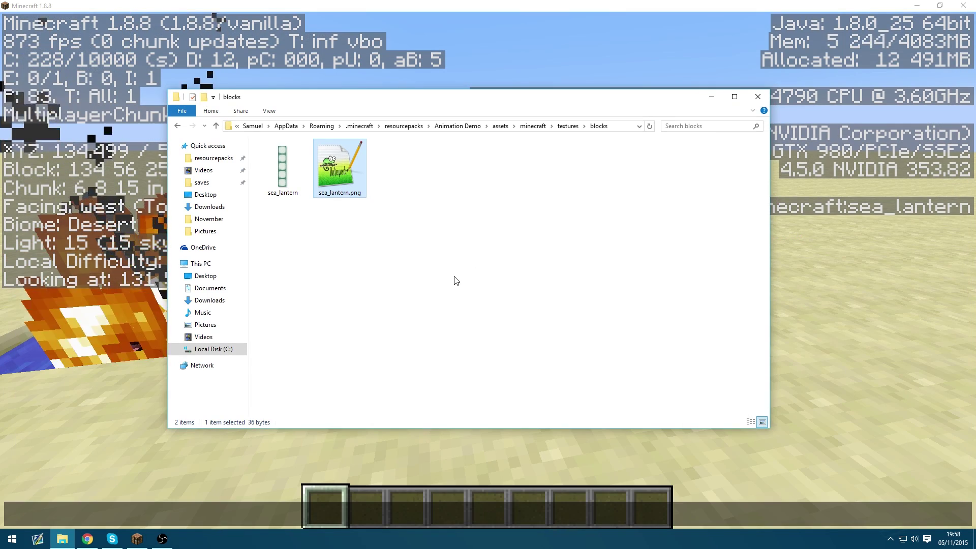
In Minecraft, hide the debug overlay and reload resource pack textures.
{"action": "left_click", "coordinate": [94, 407]}
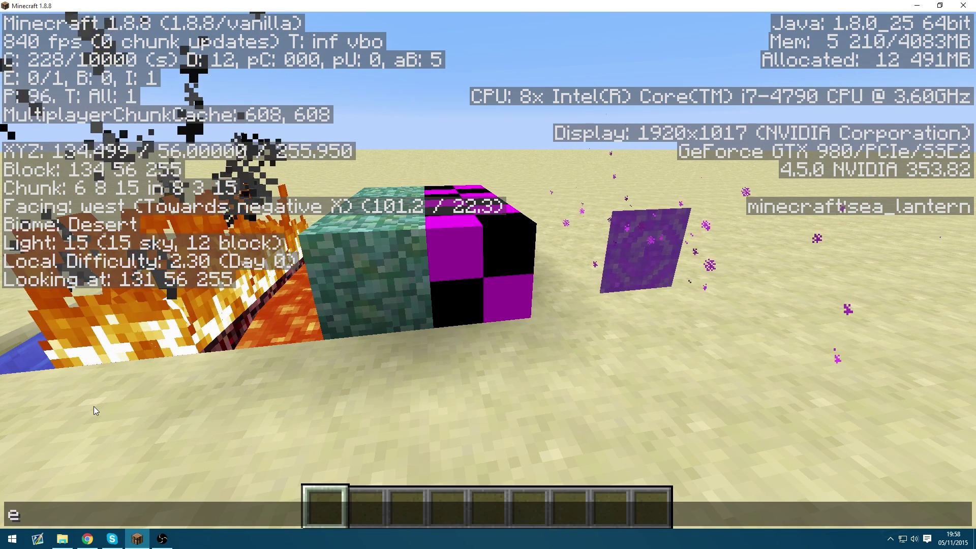
{"action": "key", "text": "Escape"}
{"action": "key", "text": "F3"}
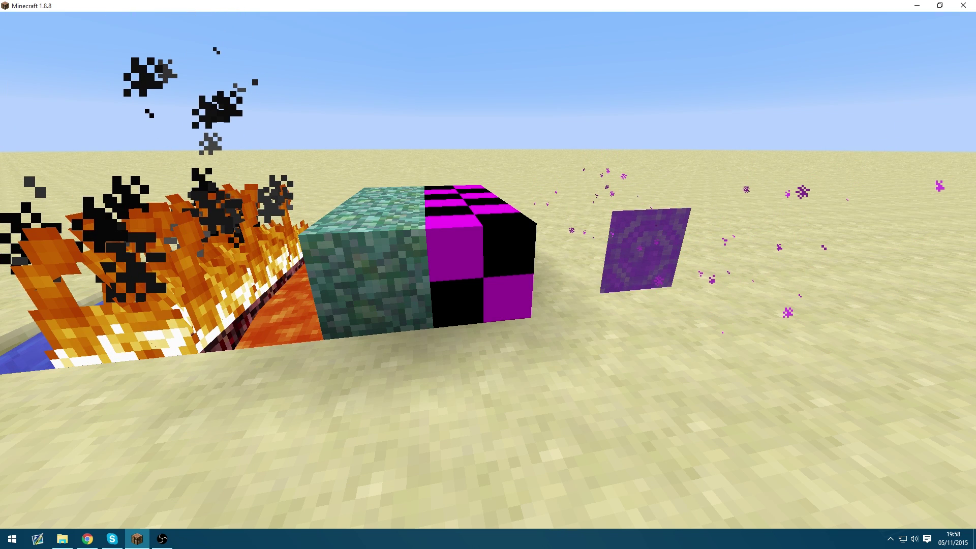
{"action": "key", "text": "F1"}
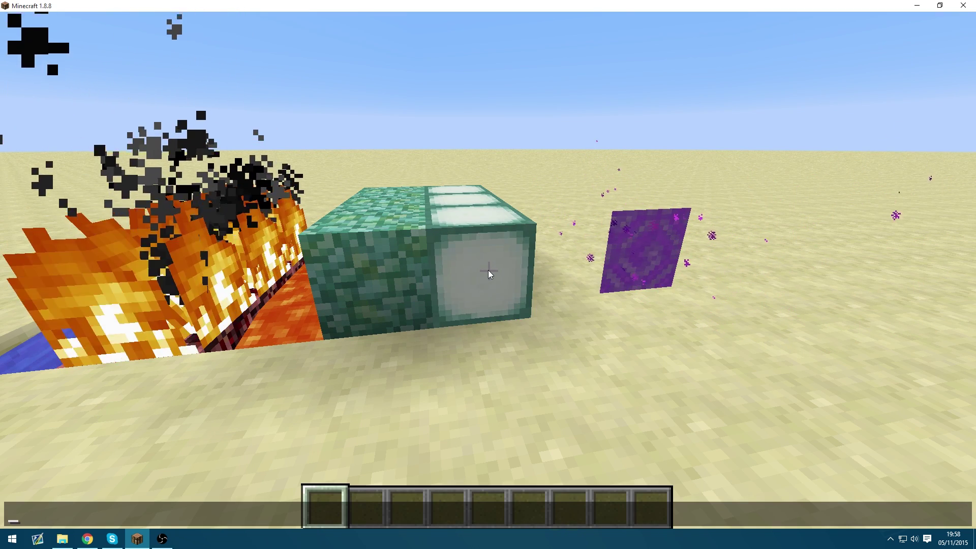
{"action": "key", "text": "F1"}
Walk up to the sea lantern and stone blocks to check their textures, then pause.
{"action": "key", "text": "w"}
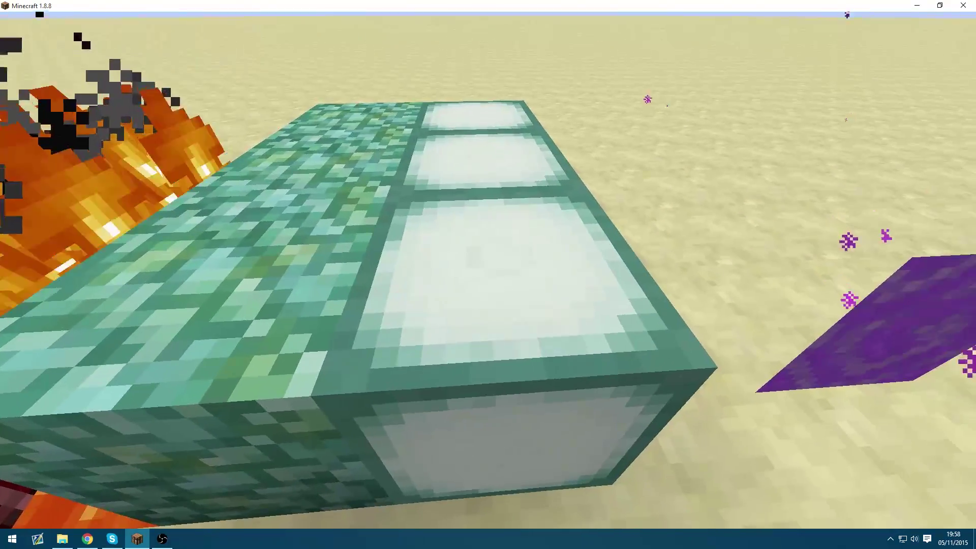
{"action": "key", "text": "s"}
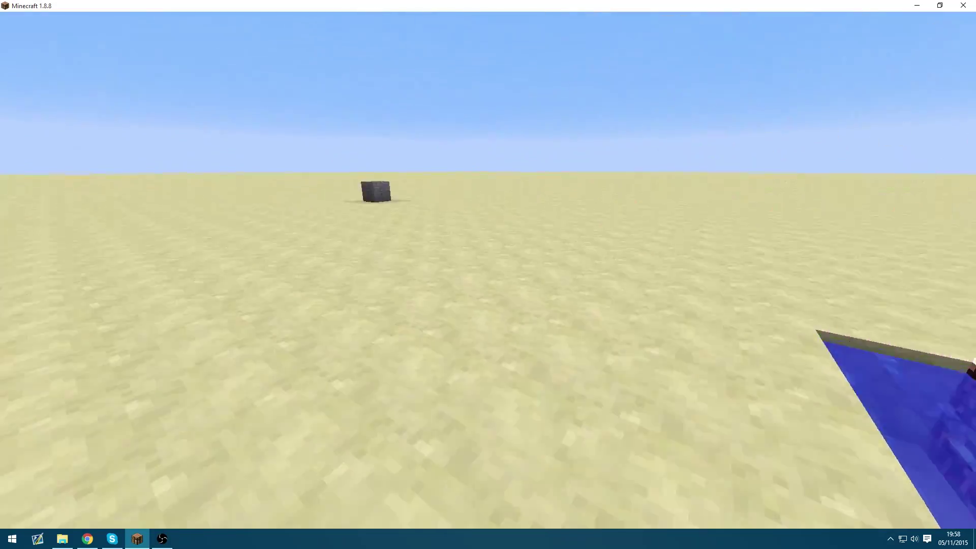
{"action": "key", "text": "w"}
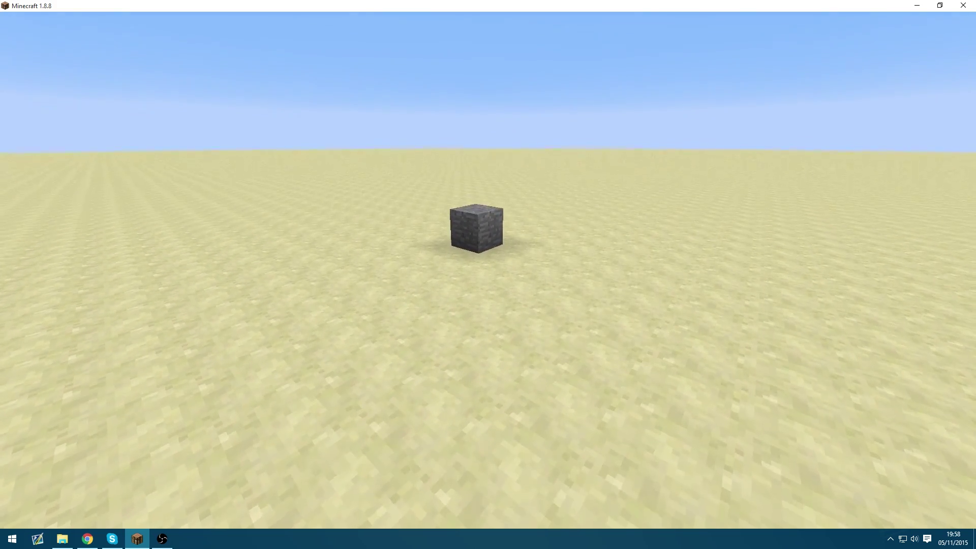
{"action": "key", "text": "s"}
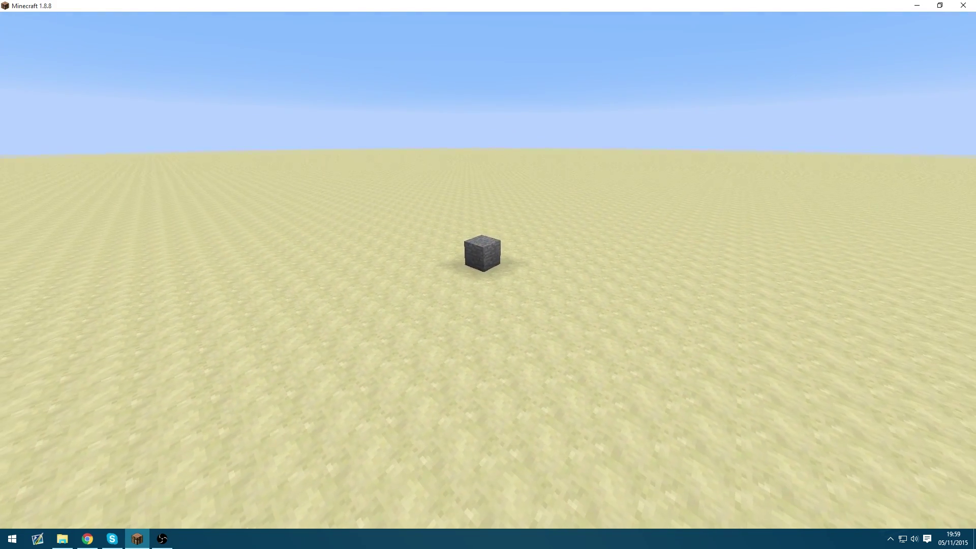
{"action": "key", "text": "Escape"}
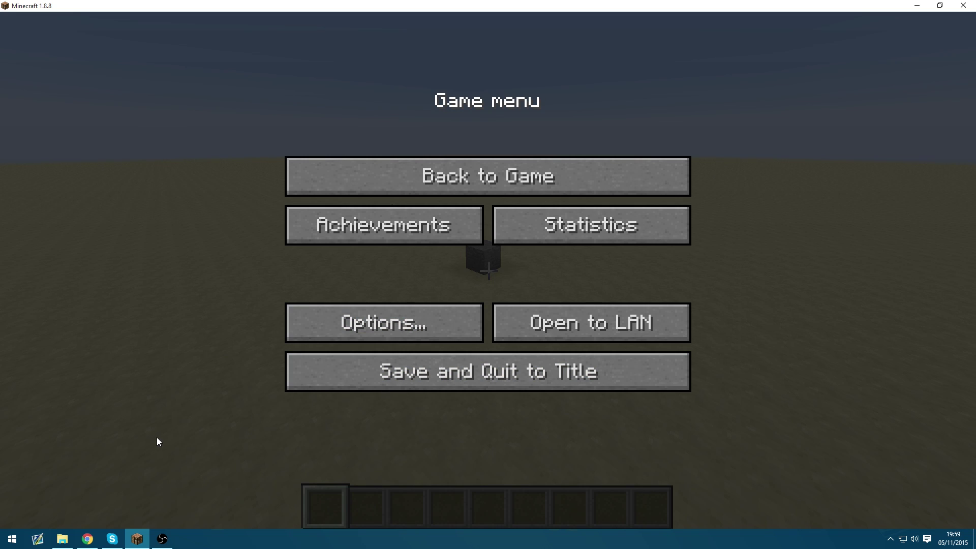
Launch GIMP 2 from the Start menu and return to the blocks folder.
{"action": "left_click", "coordinate": [15, 542]}
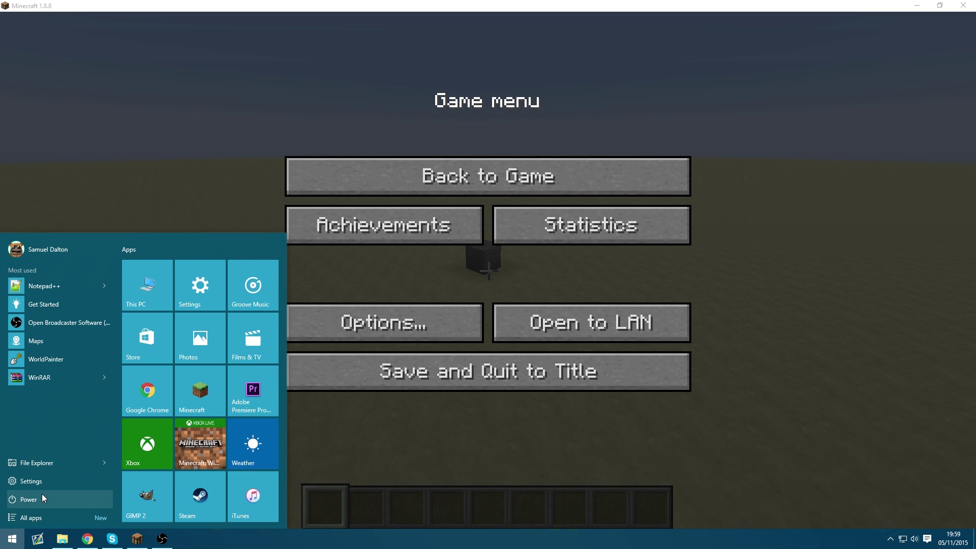
{"action": "left_click", "coordinate": [154, 484]}
{"action": "mouse_move", "coordinate": [62, 538]}
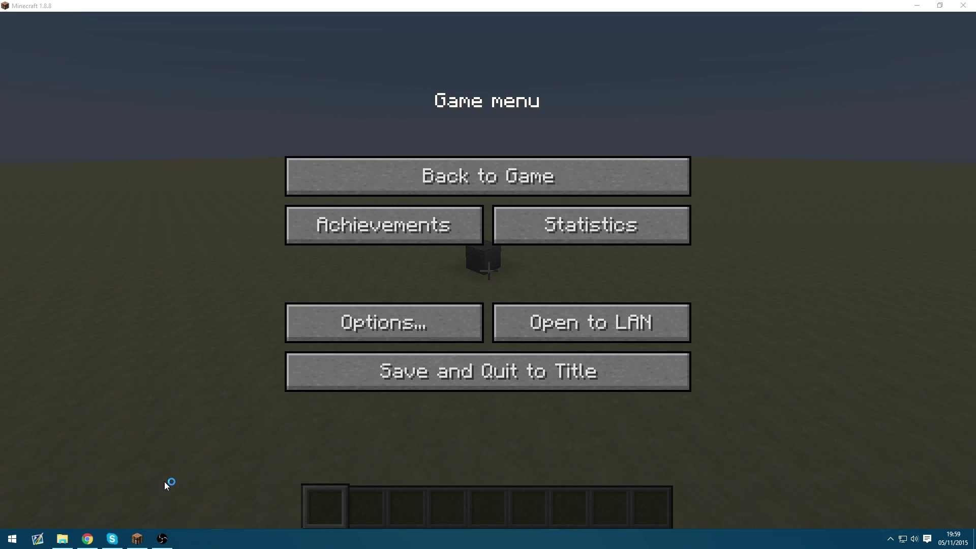
{"action": "left_click", "coordinate": [62, 539]}
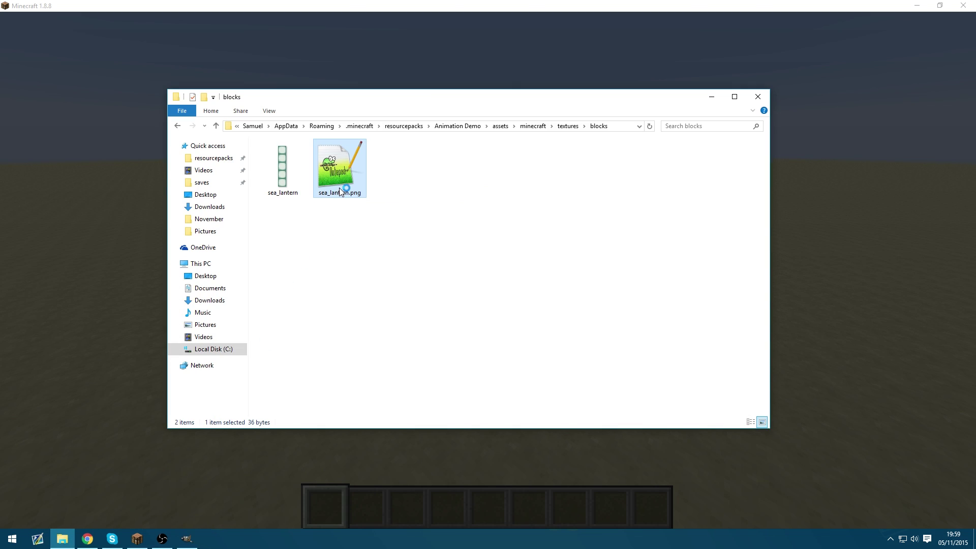
Duplicate the sea_lantern mcmeta file and start renaming the copy to stone.png.
{"action": "key", "text": "ctrl+c"}
{"action": "key", "text": "ctrl+v"}
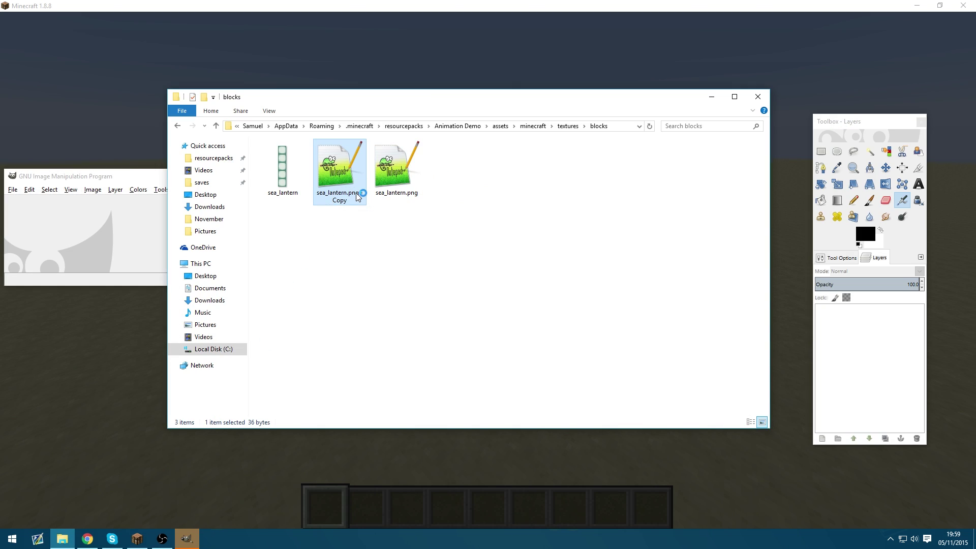
{"action": "left_click", "coordinate": [349, 197]}
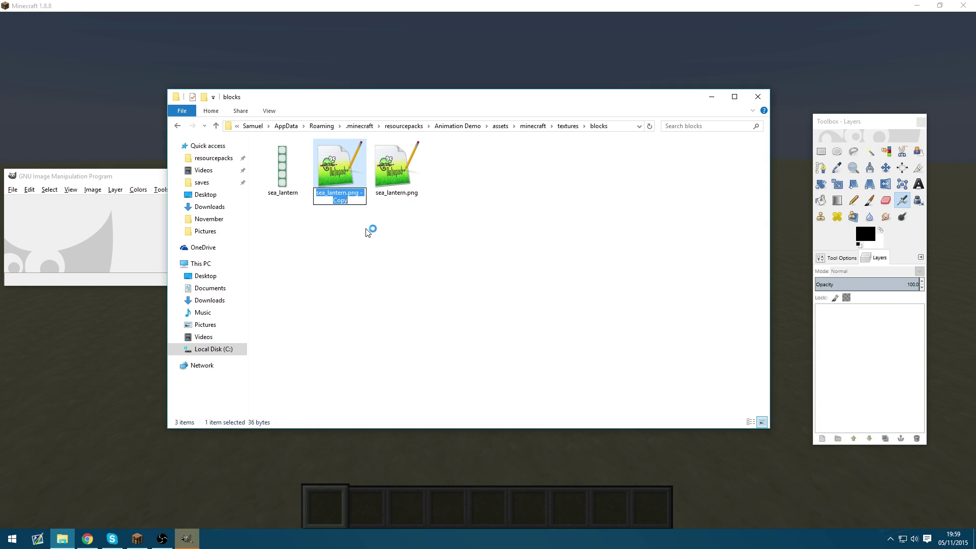
{"action": "type", "text": "stone."}
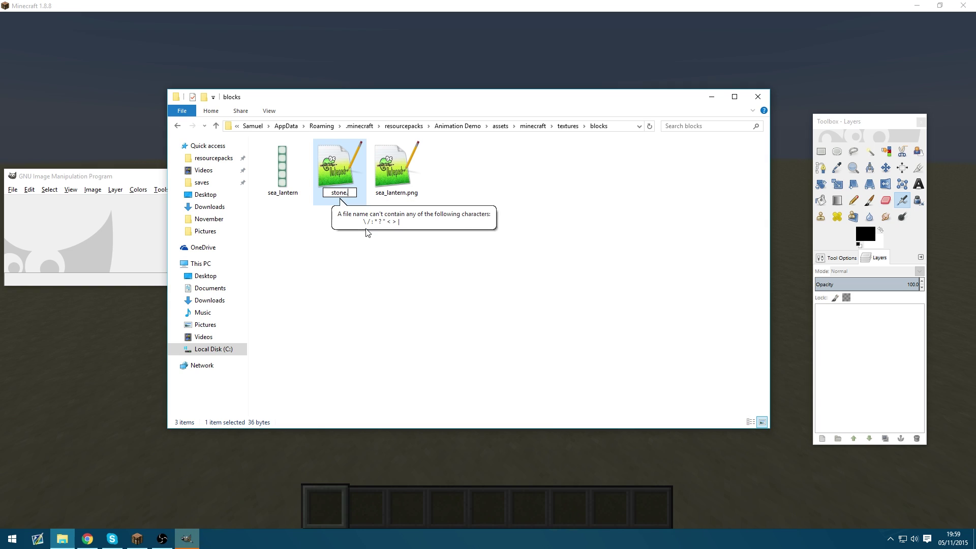
{"action": "type", "text": "png"}
Confirm the stone.png.mcmeta name, view its empty animation block in Notepad++, then close it.
{"action": "key", "text": "Return"}
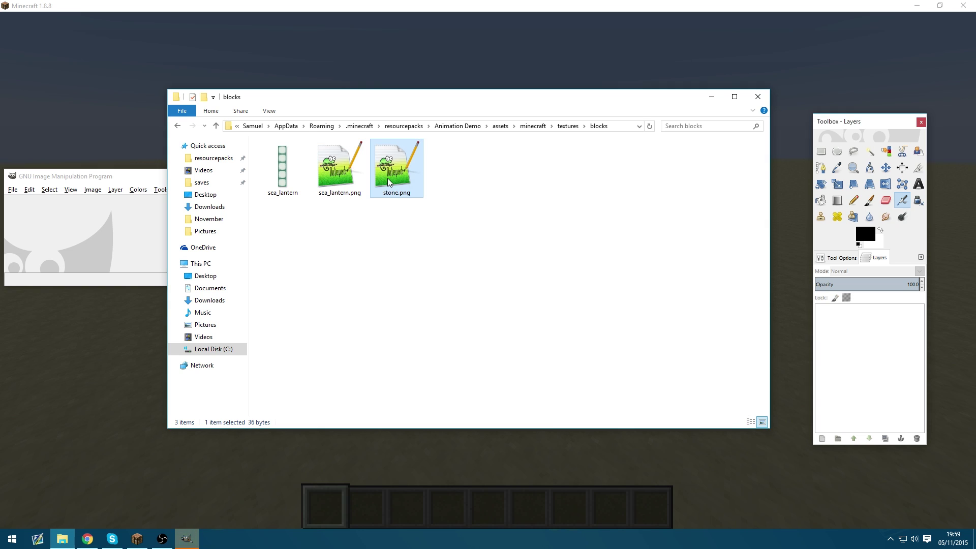
{"action": "double_click", "coordinate": [395, 178]}
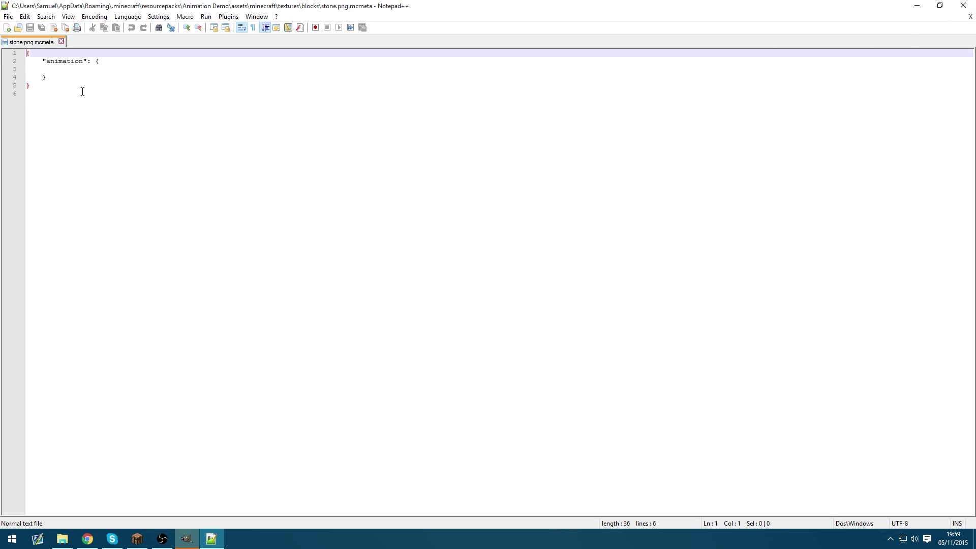
{"action": "key", "text": "ctrl+a"}
{"action": "left_click", "coordinate": [64, 96]}
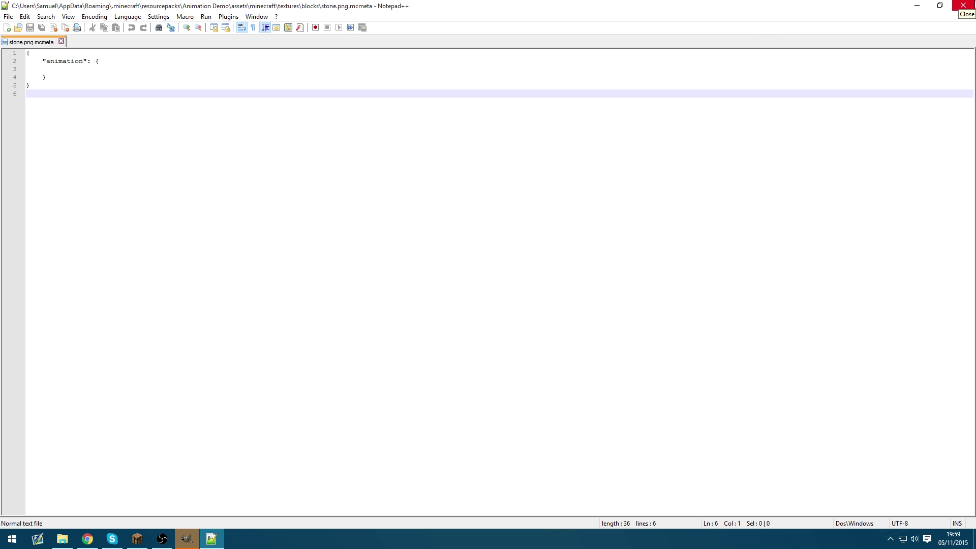
{"action": "left_click", "coordinate": [964, 5]}
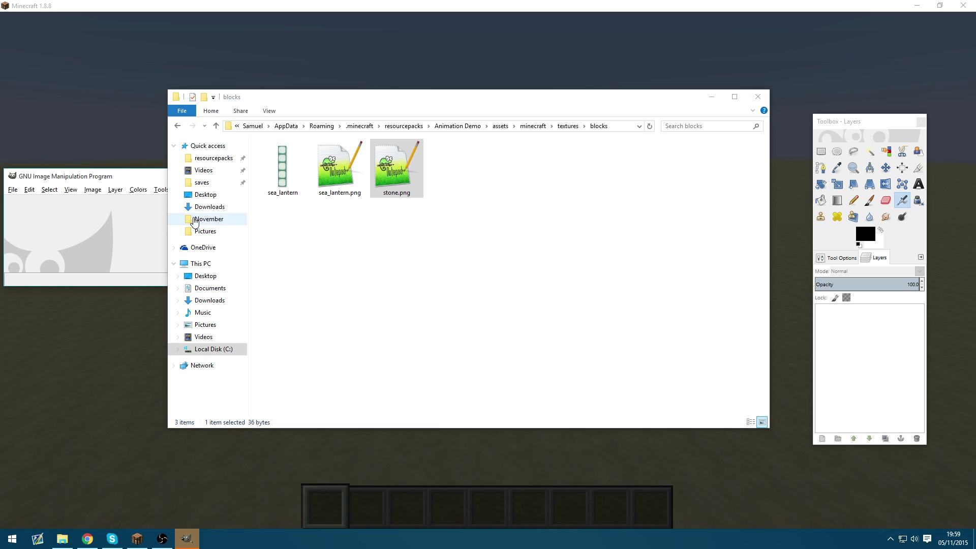
Maximize GIMP and create a new 16×48 pixel image.
{"action": "left_click", "coordinate": [143, 181]}
{"action": "left_click_drag", "start_coordinate": [143, 181], "coordinate": [132, 341]}
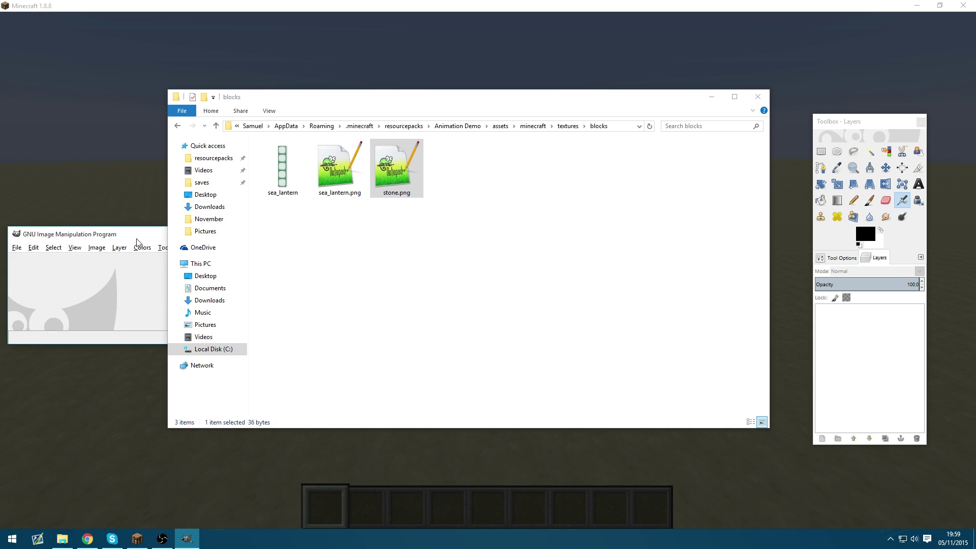
{"action": "left_click", "coordinate": [712, 98]}
{"action": "left_click", "coordinate": [276, 337]}
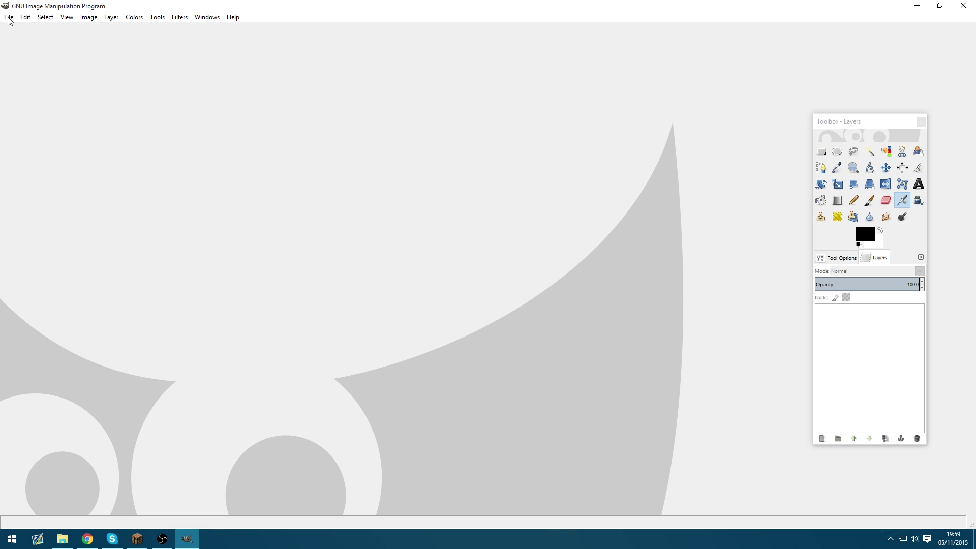
{"action": "left_click", "coordinate": [9, 17]}
{"action": "left_click", "coordinate": [21, 30]}
{"action": "type", "text": "16"}
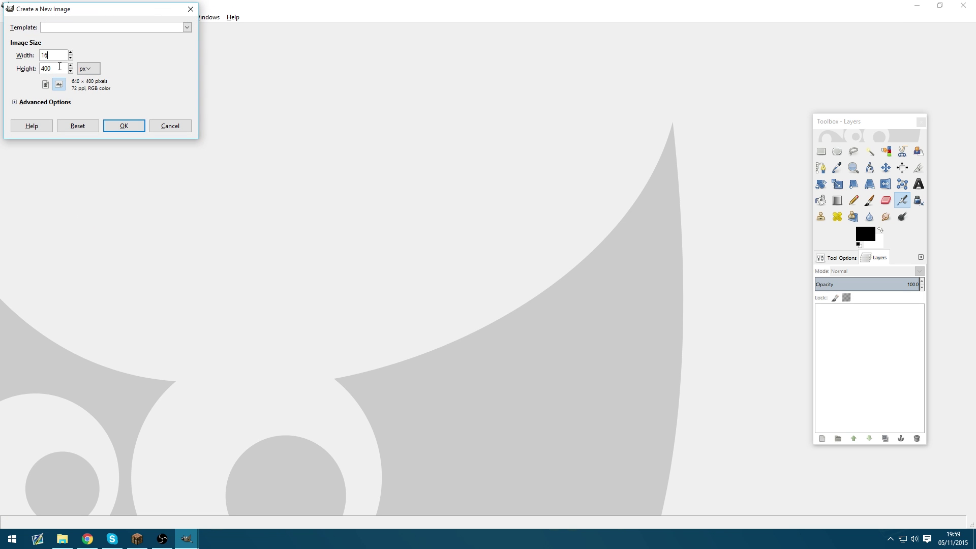
{"action": "key", "text": "Tab"}
{"action": "left_click", "coordinate": [124, 125]}
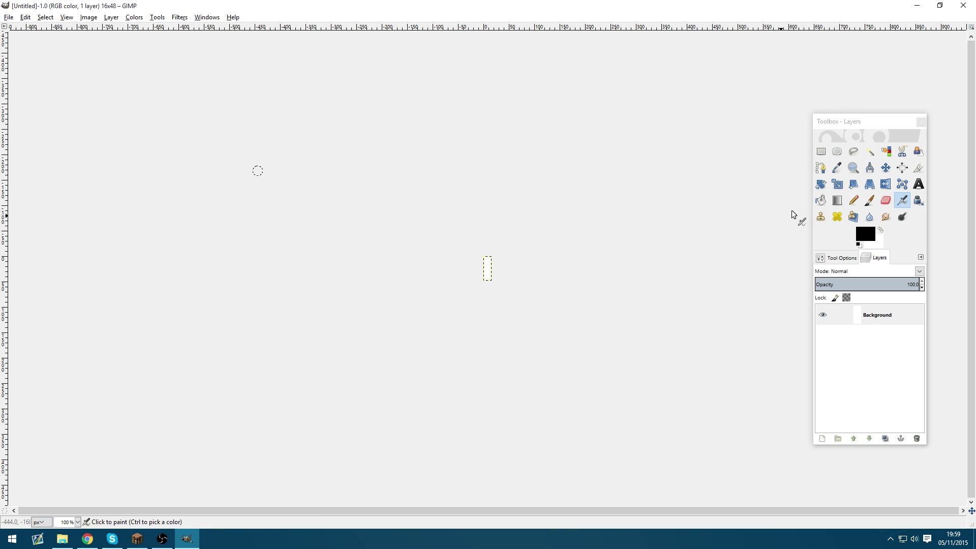
Zoom in, delete the white Background layer, and add a transparent 16×16 layer.
{"action": "left_click", "coordinate": [854, 168]}
{"action": "left_click", "coordinate": [487, 268]}
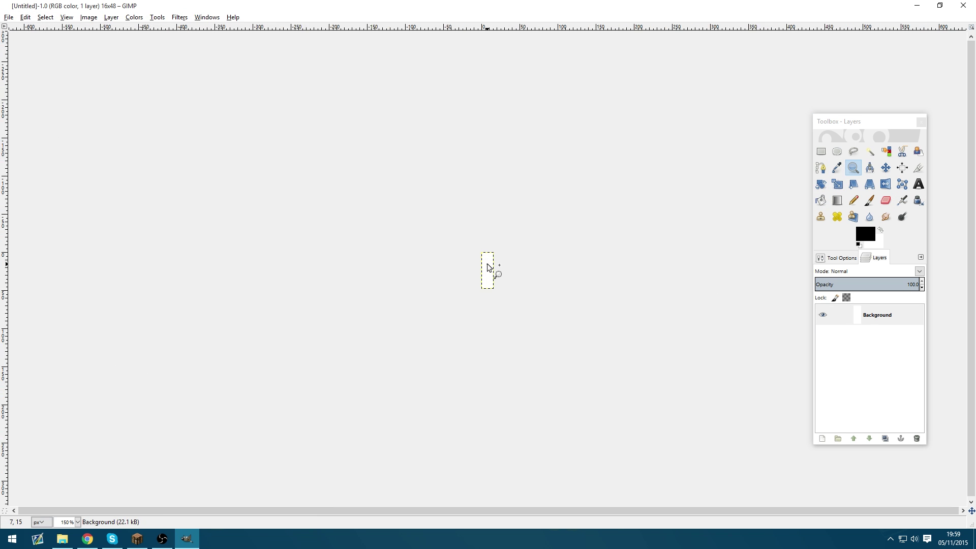
{"action": "left_click", "coordinate": [487, 268]}
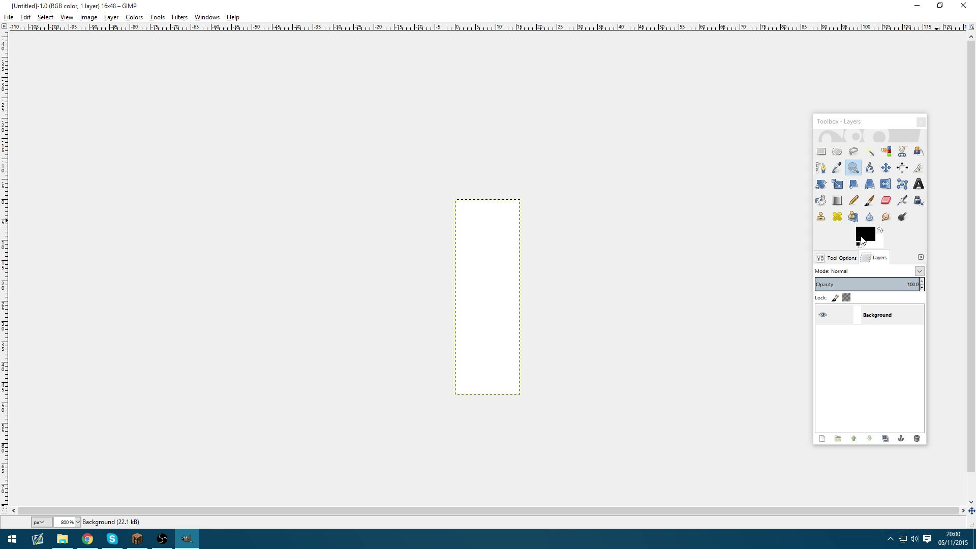
{"action": "left_click", "coordinate": [876, 324]}
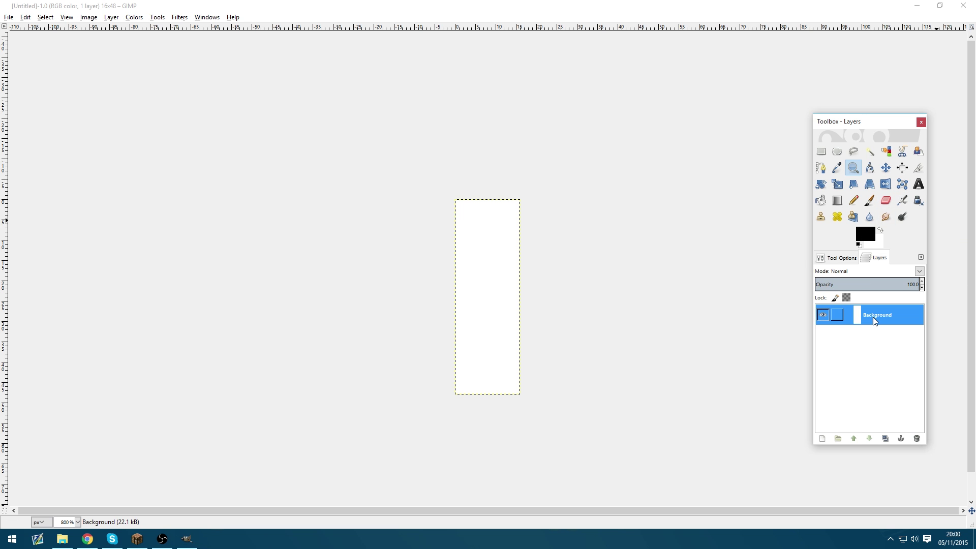
{"action": "right_click", "coordinate": [872, 316]}
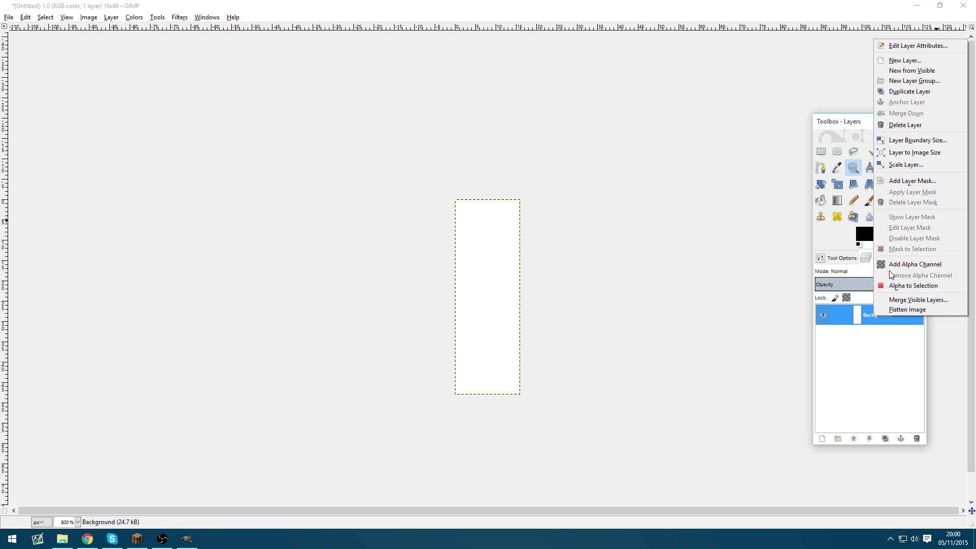
{"action": "left_click", "coordinate": [904, 128]}
{"action": "right_click", "coordinate": [869, 326]}
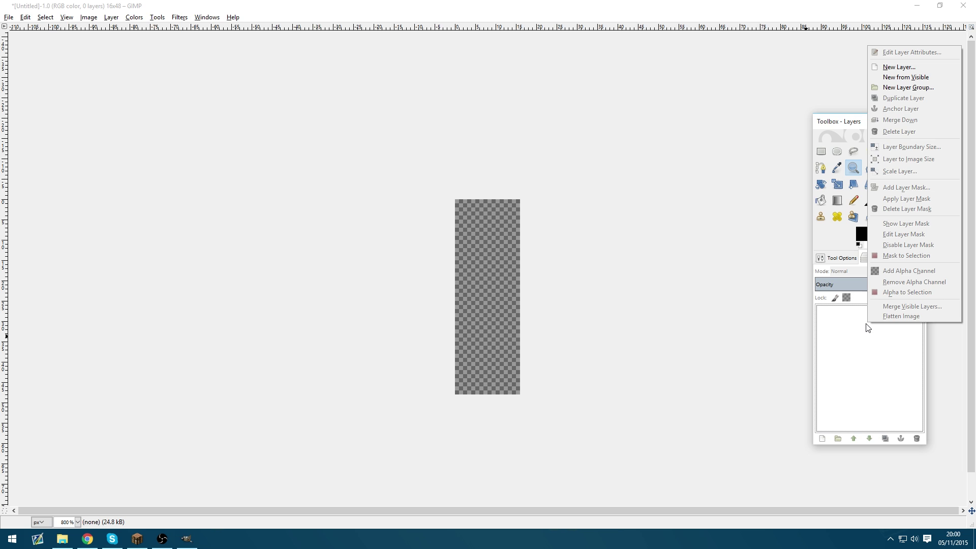
{"action": "left_click", "coordinate": [899, 67]}
{"action": "double_click", "coordinate": [127, 144]}
{"action": "type", "text": "16"}
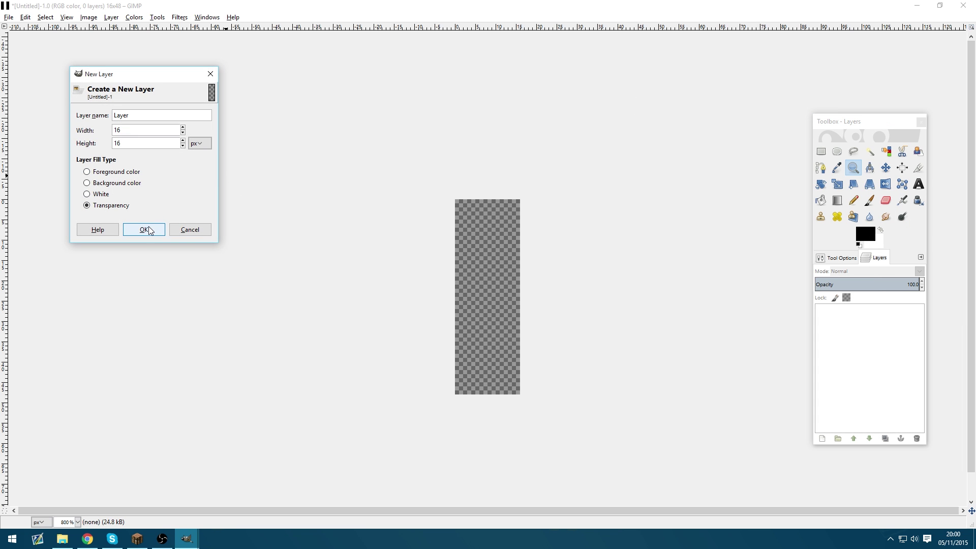
{"action": "left_click", "coordinate": [147, 228]}
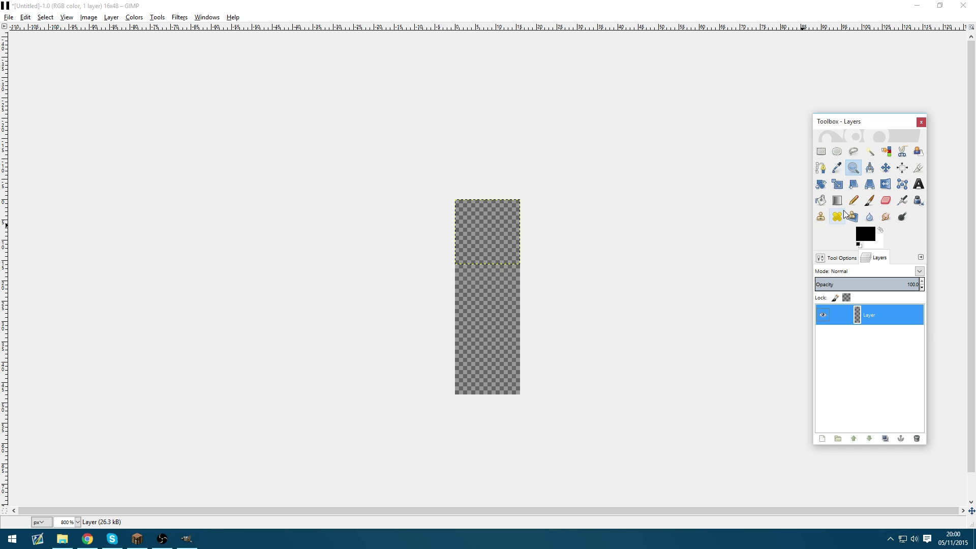
Fill the top 16×16 layer with pure red.
{"action": "left_click", "coordinate": [865, 234]}
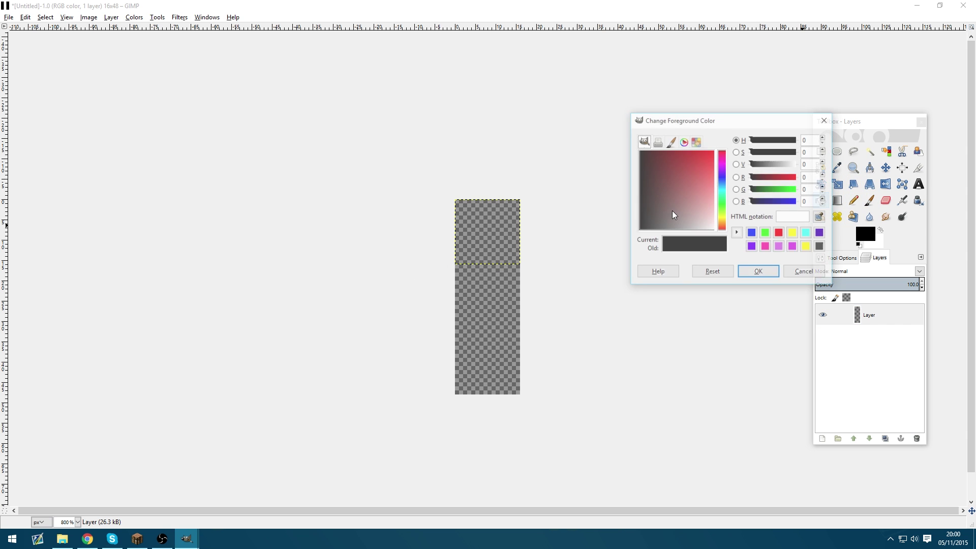
{"action": "left_click_drag", "start_coordinate": [645, 212], "coordinate": [743, 148]}
{"action": "left_click", "coordinate": [744, 270]}
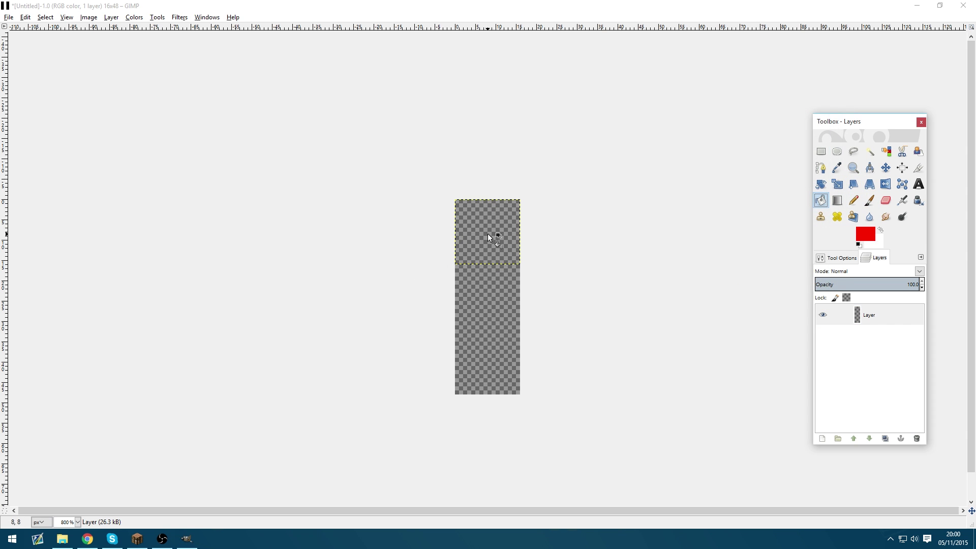
{"action": "left_click", "coordinate": [470, 234]}
Add a second 16×16 layer, fill it green, and move it below the red square.
{"action": "right_click", "coordinate": [859, 348]}
{"action": "left_click", "coordinate": [890, 87]}
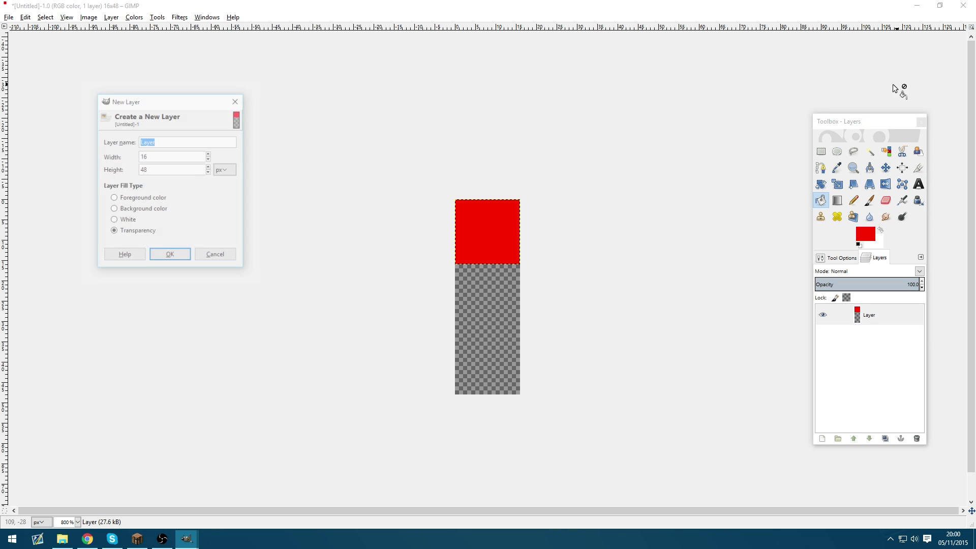
{"action": "left_click_drag", "start_coordinate": [165, 171], "coordinate": [76, 173]}
{"action": "type", "text": "16"}
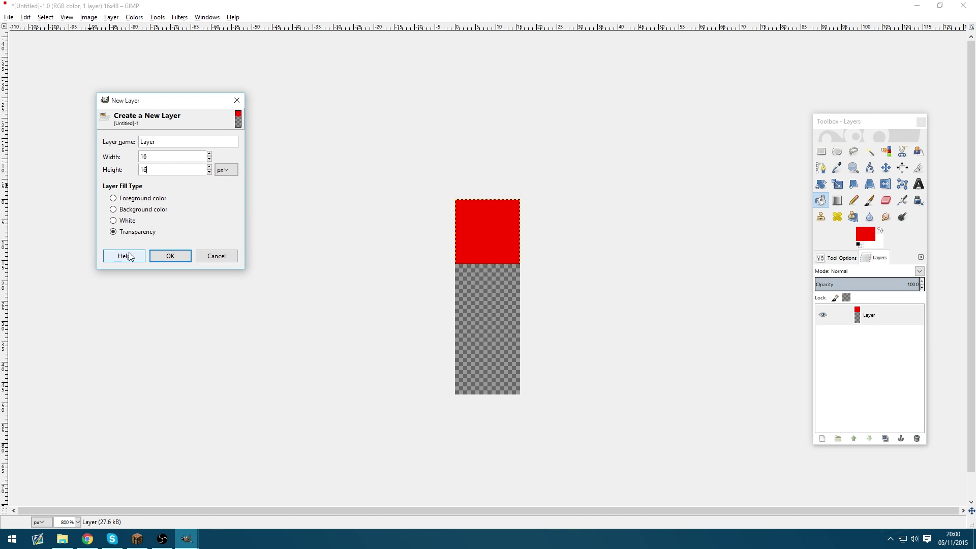
{"action": "left_click", "coordinate": [170, 256]}
{"action": "left_click", "coordinate": [870, 235]}
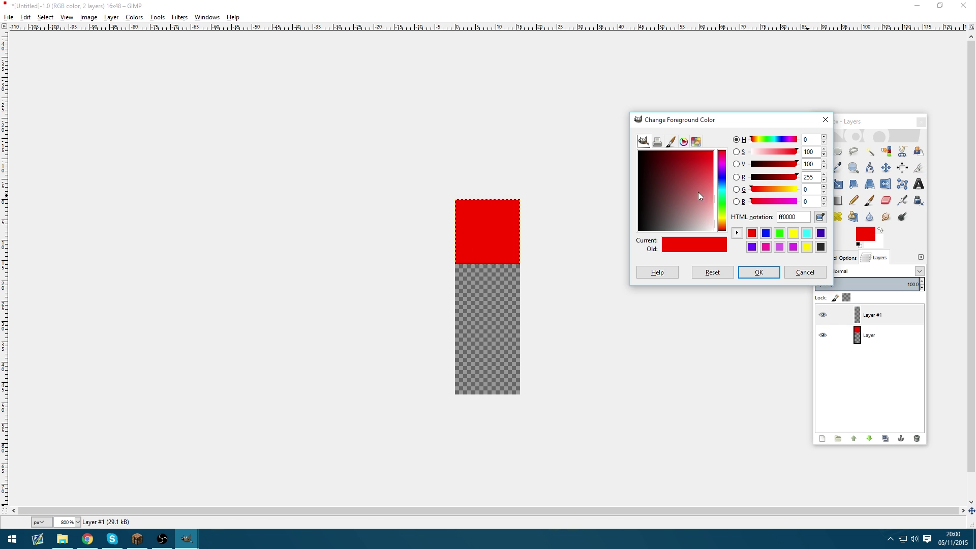
{"action": "left_click", "coordinate": [722, 205]}
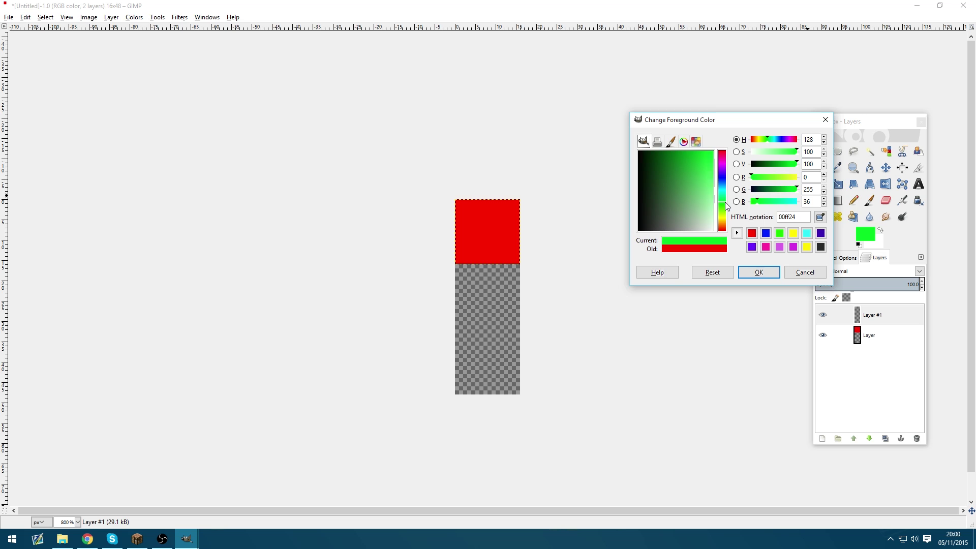
{"action": "left_click", "coordinate": [758, 272]}
{"action": "left_click", "coordinate": [490, 251]}
{"action": "left_click", "coordinate": [886, 168]}
{"action": "left_click_drag", "start_coordinate": [462, 248], "coordinate": [460, 311]}
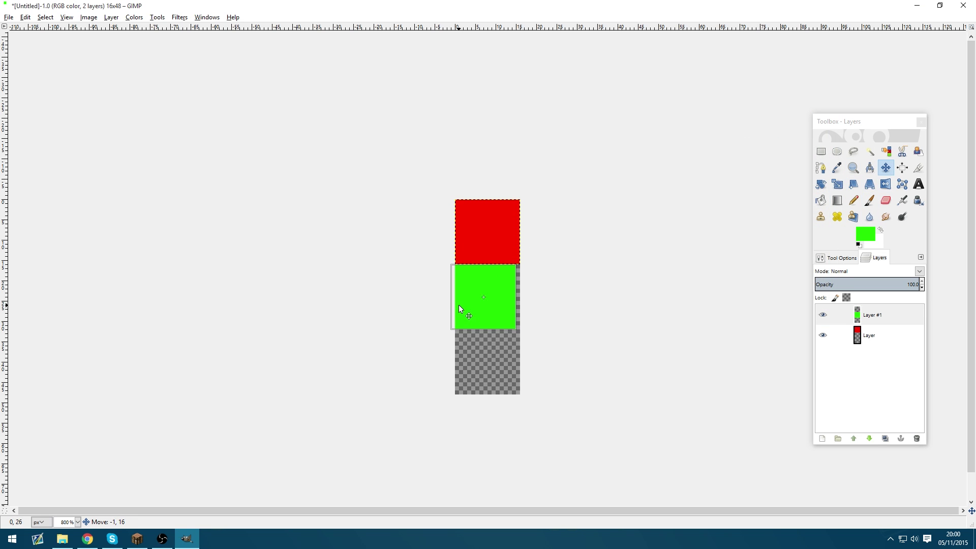
Add a third 16×16 layer for the blue square.
{"action": "right_click", "coordinate": [853, 391]}
{"action": "left_click", "coordinate": [885, 133]}
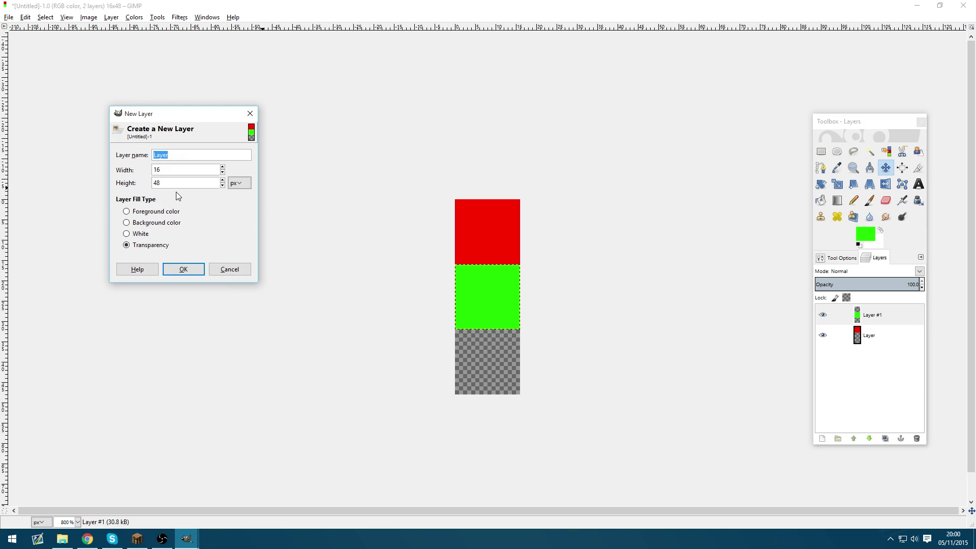
{"action": "left_click", "coordinate": [175, 184]}
{"action": "left_click_drag", "start_coordinate": [175, 186], "coordinate": [124, 187]}
{"action": "type", "text": "6"}
{"action": "left_click", "coordinate": [184, 269]}
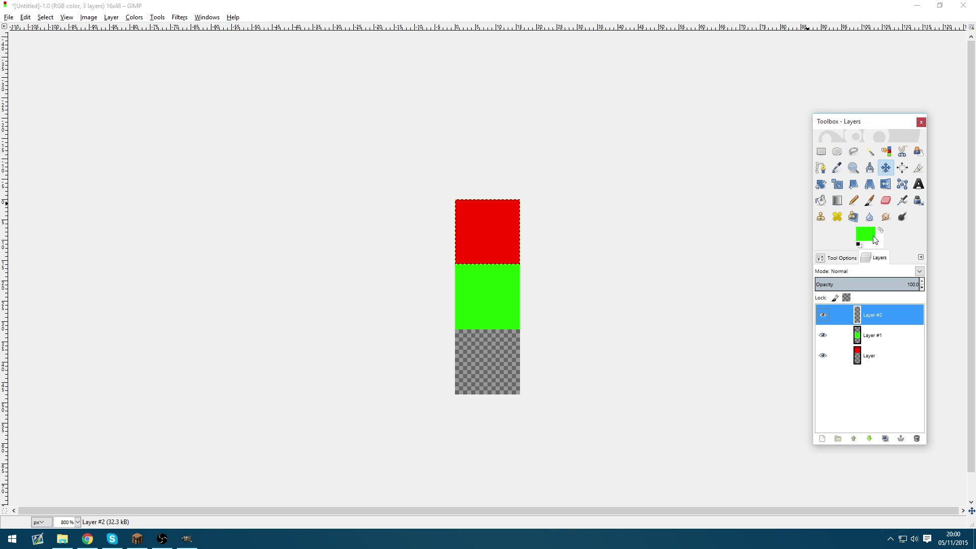
Fill the third layer blue and move it to the bottom of the image.
{"action": "left_click", "coordinate": [865, 234]}
{"action": "left_click_drag", "start_coordinate": [723, 187], "coordinate": [724, 181]}
{"action": "left_click", "coordinate": [757, 271]}
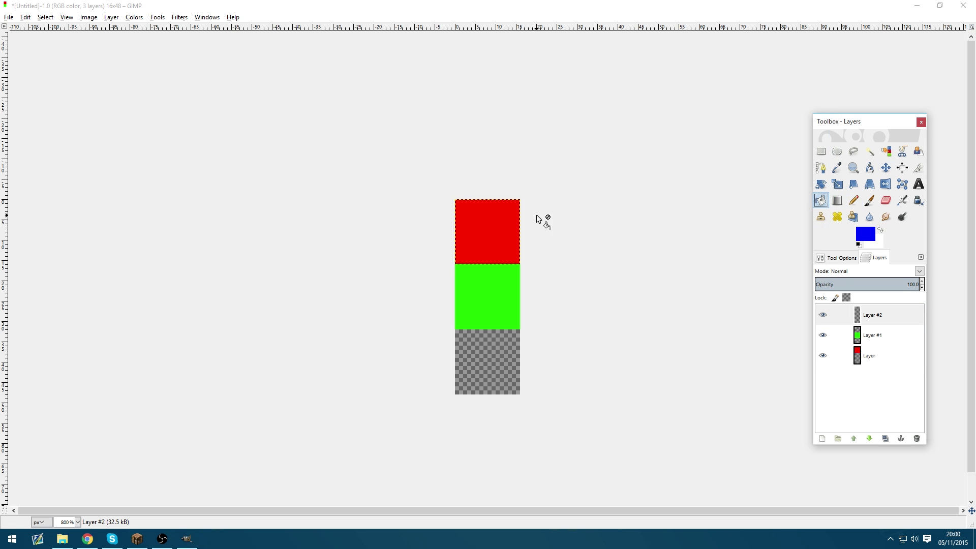
{"action": "left_click_drag", "start_coordinate": [865, 233], "coordinate": [540, 218]}
{"action": "left_click_drag", "start_coordinate": [496, 250], "coordinate": [497, 381]}
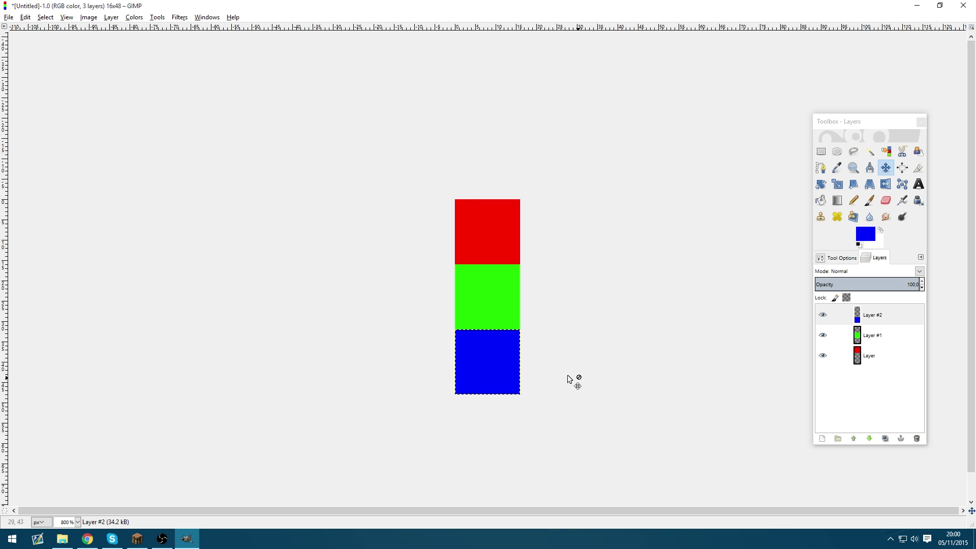
{"action": "left_click_drag", "start_coordinate": [498, 367], "coordinate": [496, 370]}
{"action": "left_click", "coordinate": [482, 363]}
{"action": "left_click", "coordinate": [483, 236]}
Export the red-green-blue strip as stone.png into the Animation Demo pack's blocks textures folder.
{"action": "key", "text": "ctrl+shift+e"}
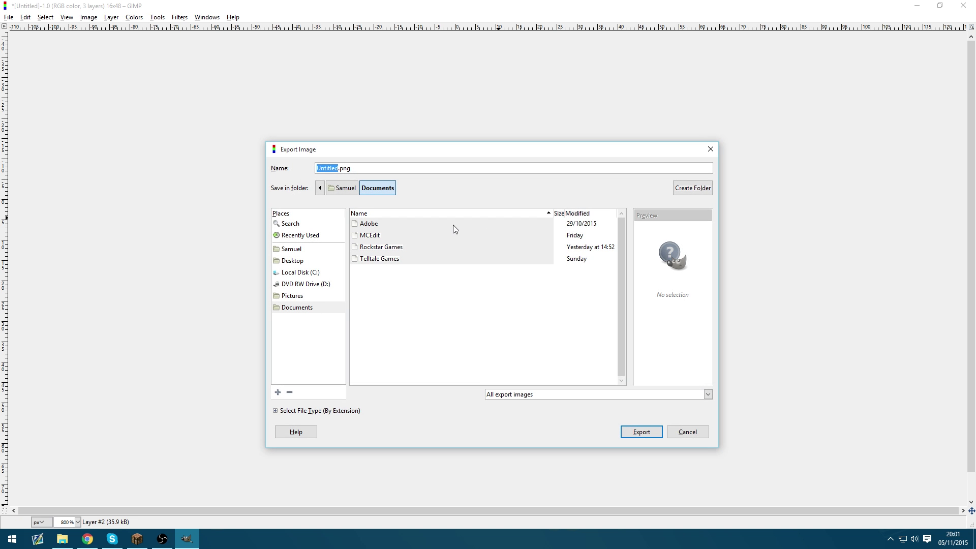
{"action": "type", "text": "stone"}
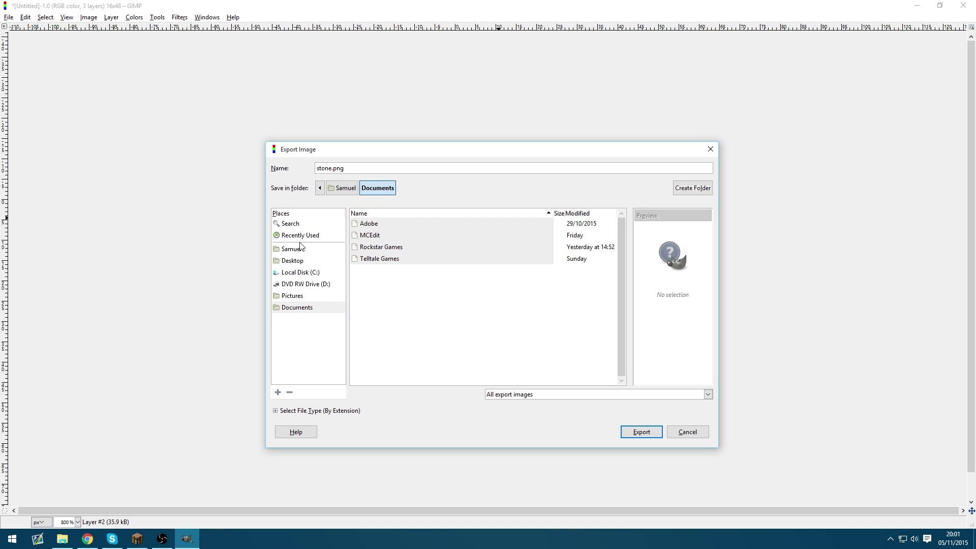
{"action": "left_click", "coordinate": [302, 239]}
{"action": "double_click", "coordinate": [371, 225]}
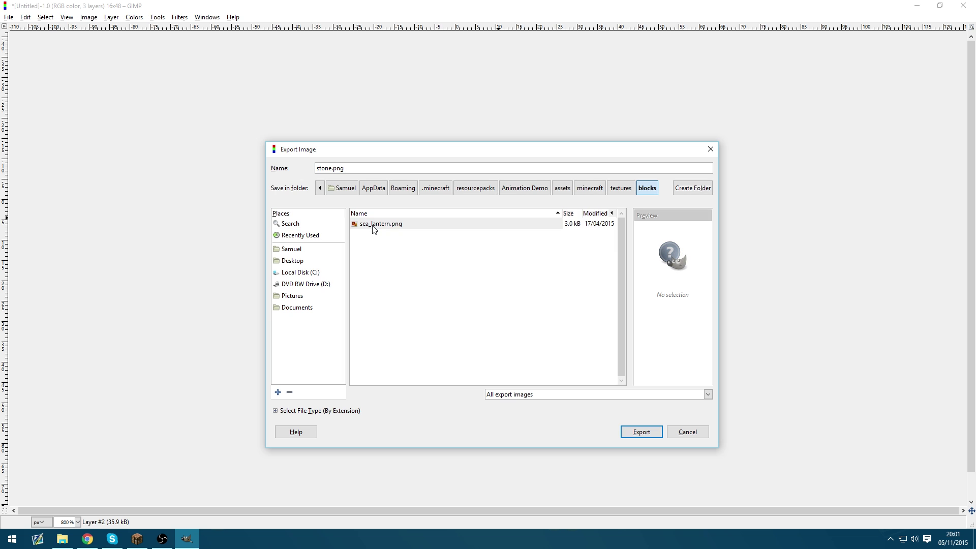
{"action": "left_click", "coordinate": [630, 432]}
{"action": "left_click", "coordinate": [501, 366]}
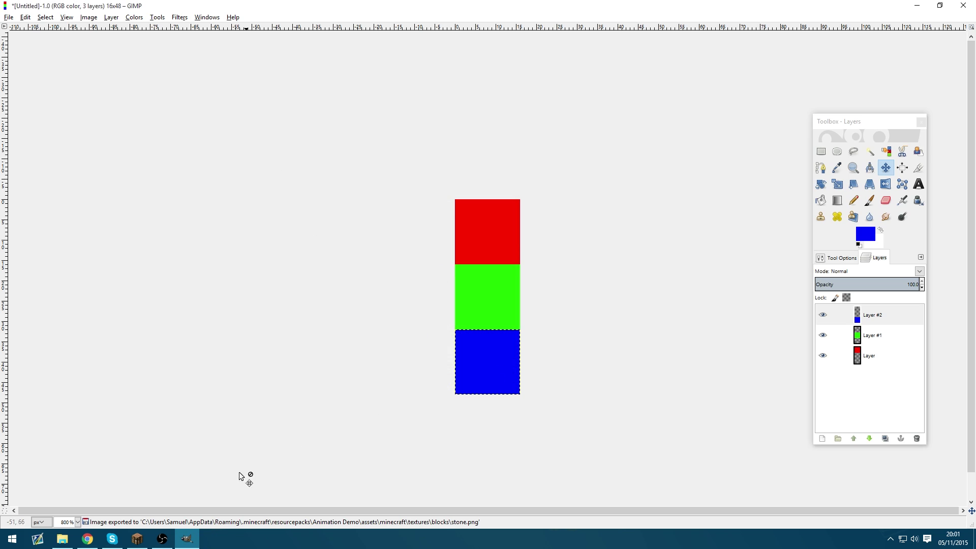
Locate stone.png and its stone.png.mcmeta file in the blocks folder.
{"action": "left_click", "coordinate": [68, 541]}
{"action": "left_click", "coordinate": [387, 171]}
{"action": "left_click", "coordinate": [457, 175]}
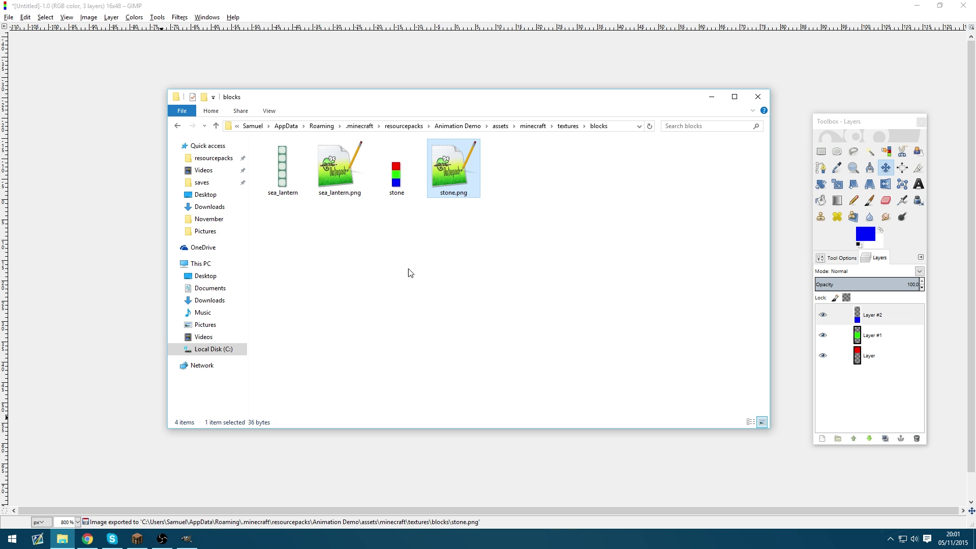
Resume Minecraft, reload the resource pack textures, then pause the game.
{"action": "left_click", "coordinate": [137, 538]}
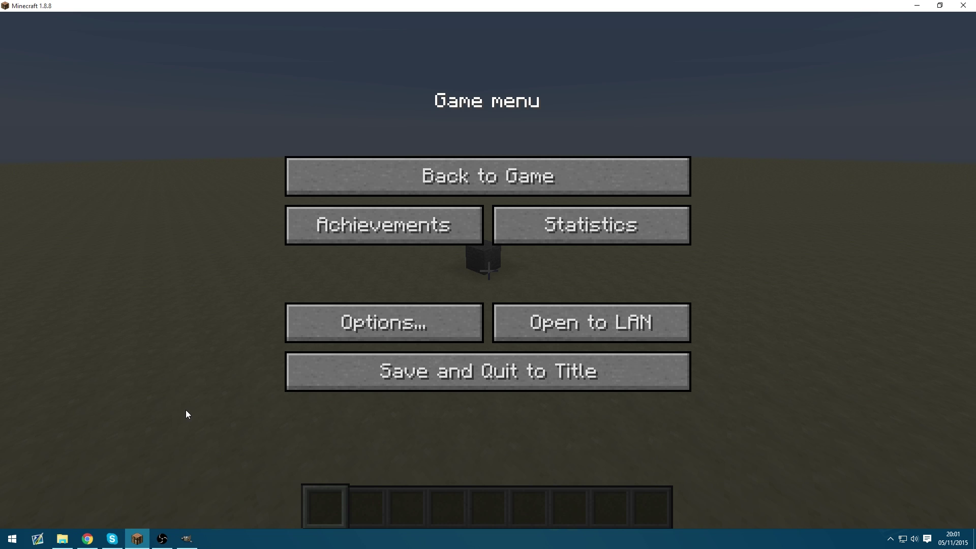
{"action": "left_click", "coordinate": [394, 172]}
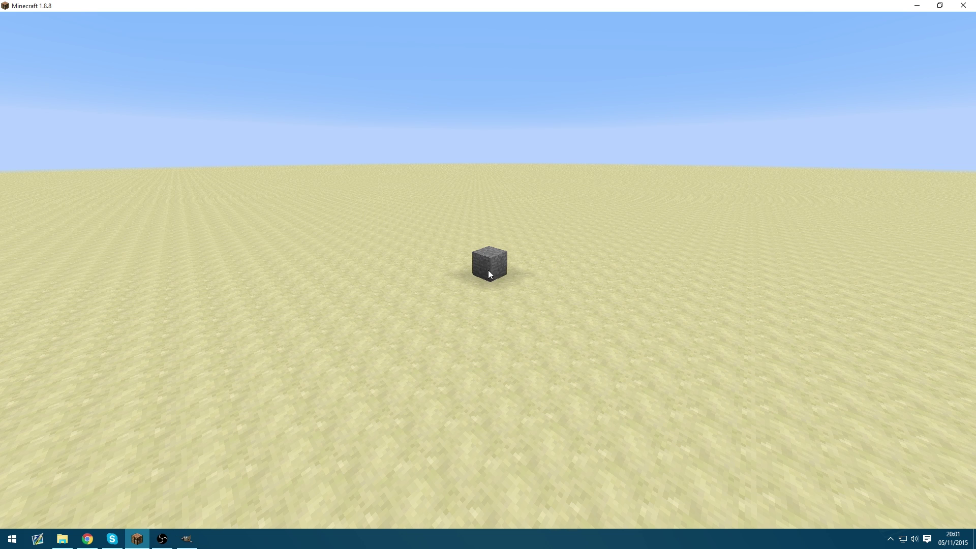
{"action": "key", "text": "F1"}
{"action": "key", "text": "F1"}
{"action": "key", "text": "Escape"}
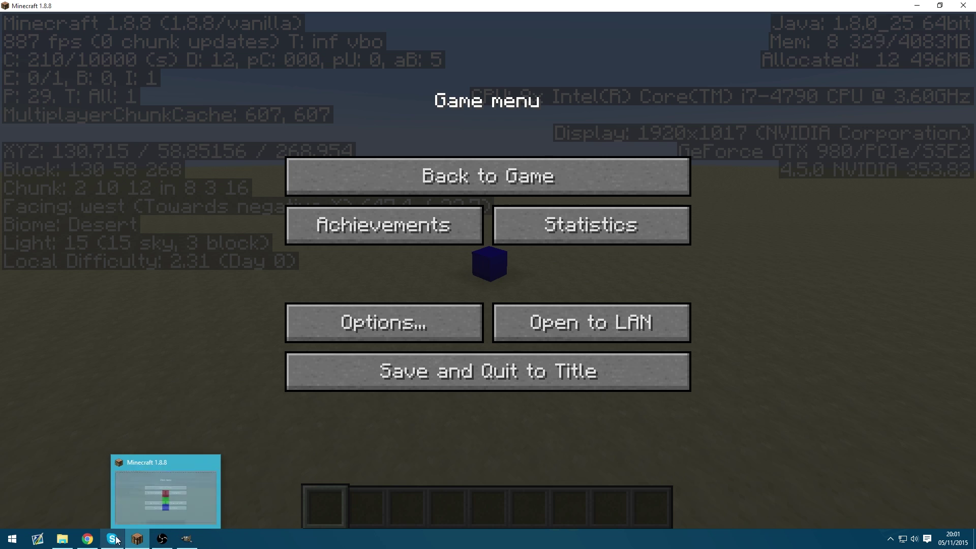
{"action": "left_click", "coordinate": [62, 539]}
Add a "frametime": 20 entry inside the animation block of stone.png.mcmeta and save.
{"action": "double_click", "coordinate": [442, 178]}
{"action": "left_click", "coordinate": [187, 60]}
{"action": "key", "text": "Tab"}
{"action": "type", "text": "\""}
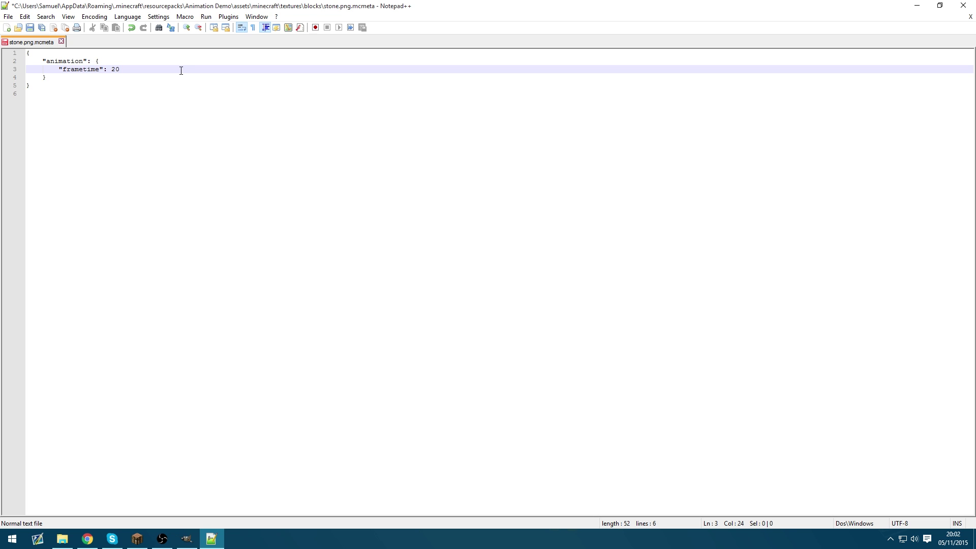
{"action": "key", "text": "ctrl+s"}
Walk up to the stone block in Minecraft to watch it cycle red, green and blue.
{"action": "left_click", "coordinate": [137, 539]}
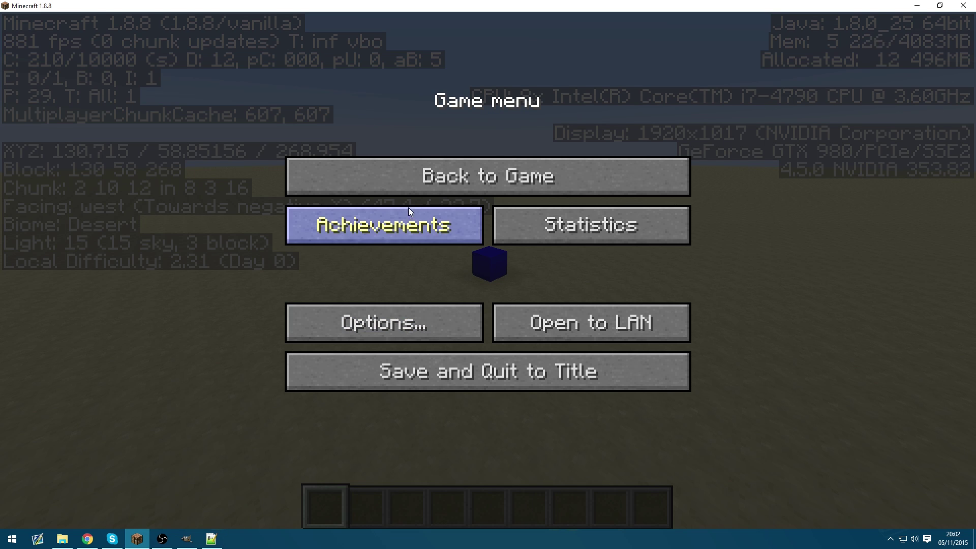
{"action": "left_click", "coordinate": [413, 191]}
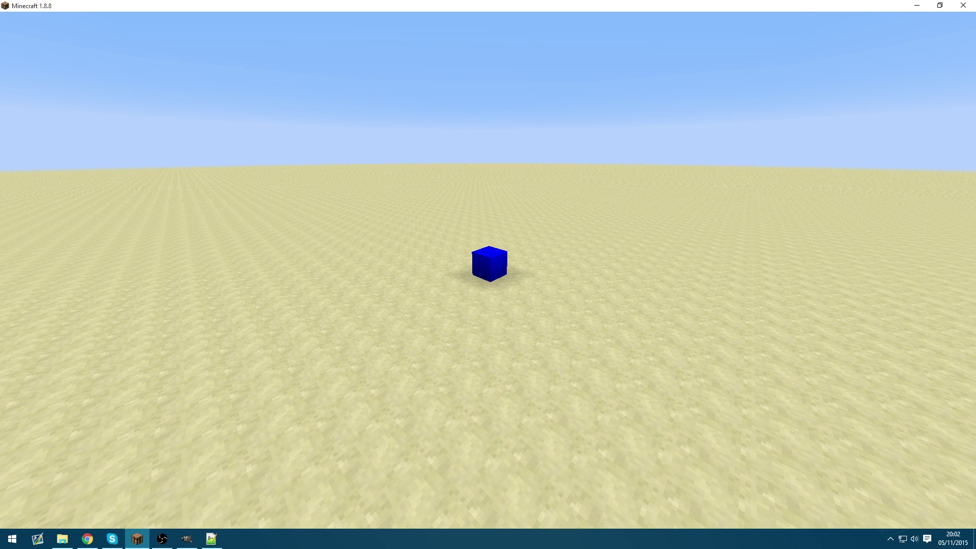
{"action": "key", "text": "t"}
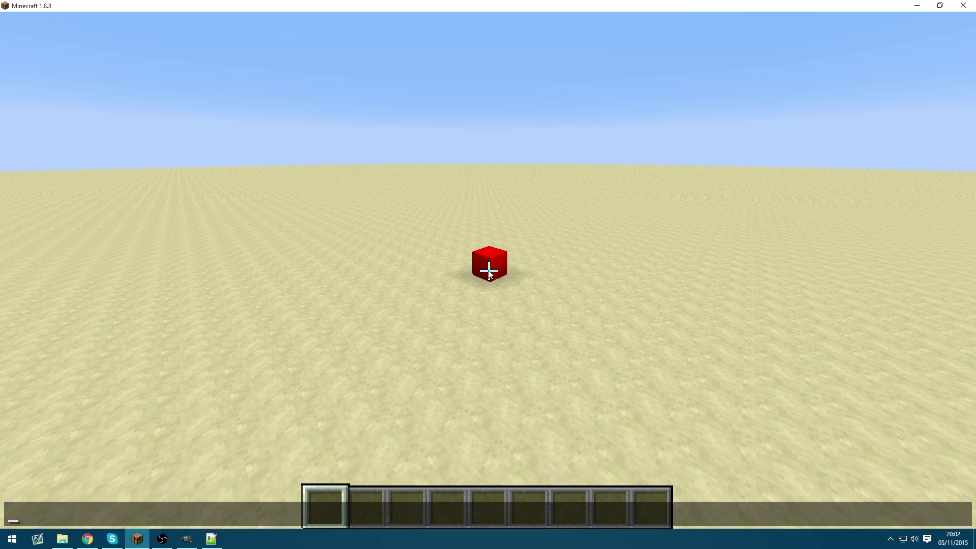
{"action": "key", "text": "Escape"}
{"action": "key", "text": "w"}
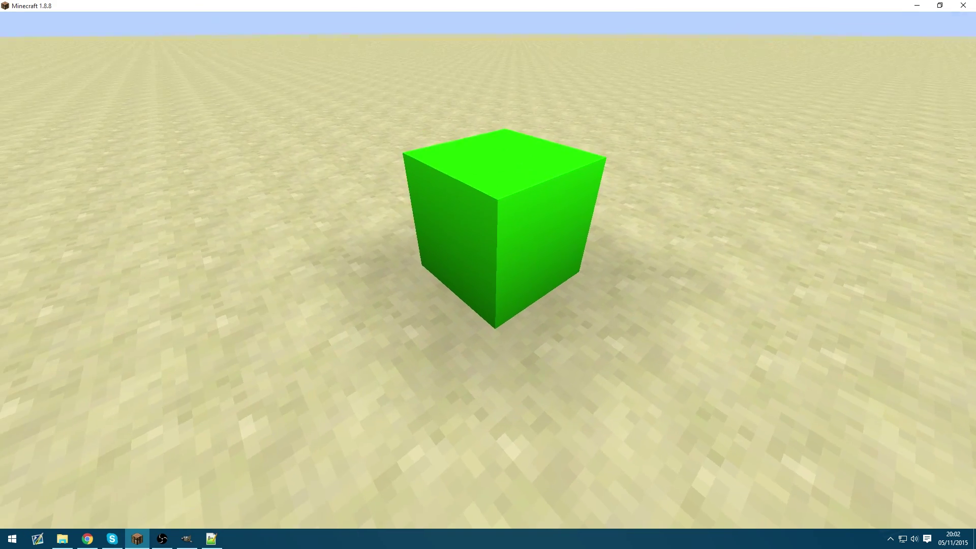
{"action": "key", "text": "w"}
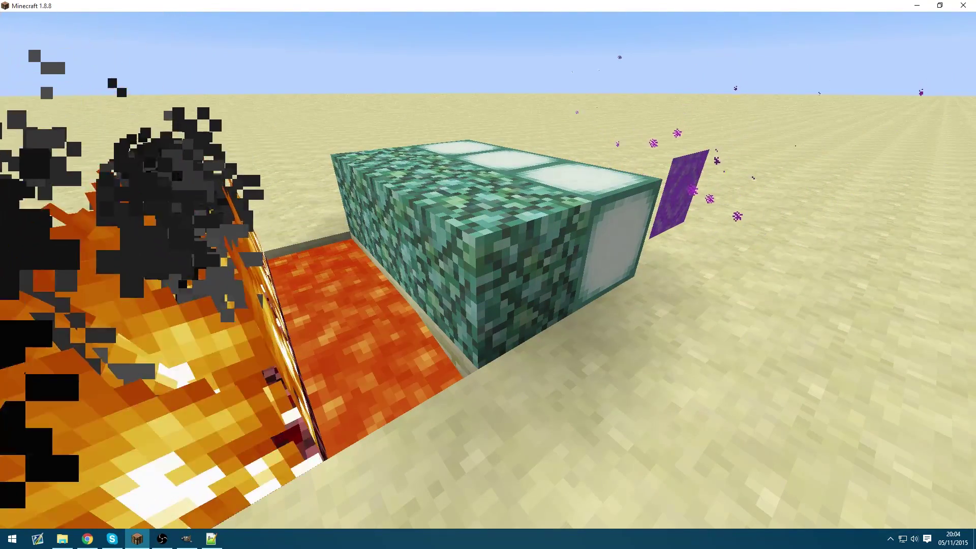
{"action": "key", "text": "w"}
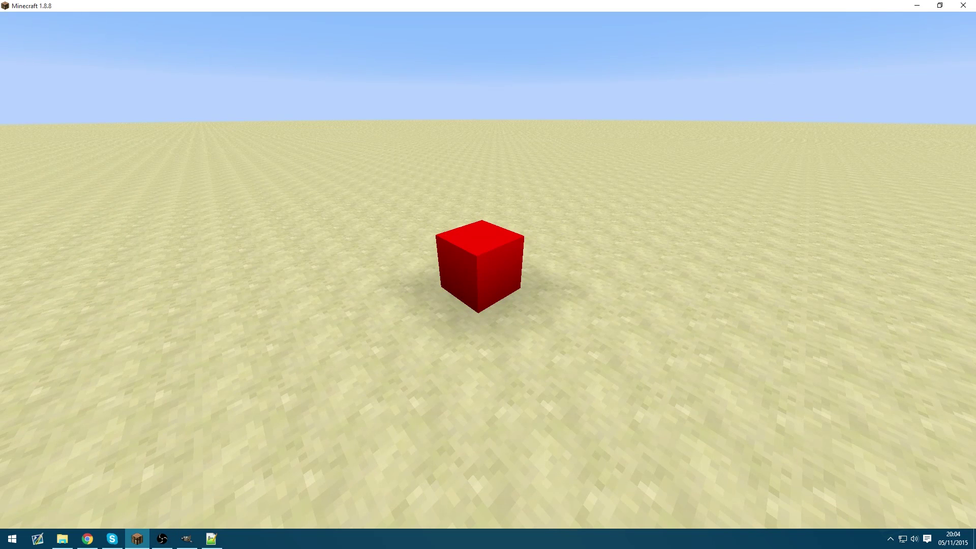
{"action": "key", "text": "t"}
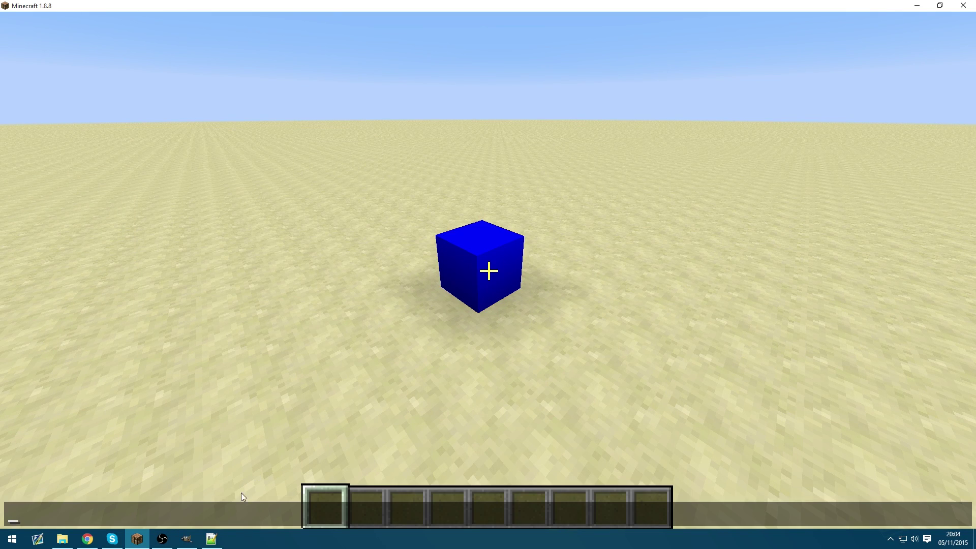
Add "interpolate": true on a new line after the frametime of 20.
{"action": "left_click", "coordinate": [215, 544]}
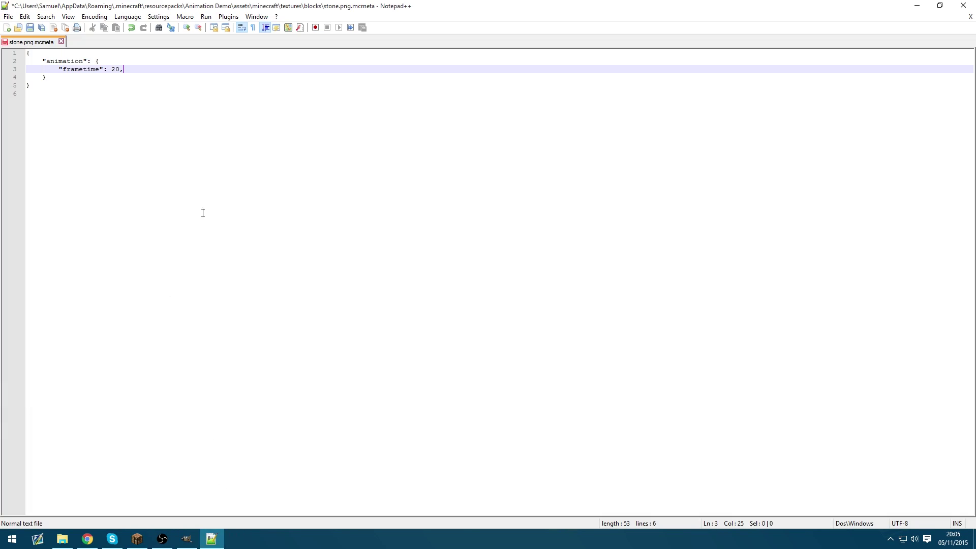
{"action": "key", "text": "BackSpace"}
{"action": "type", "text": ","}
{"action": "key", "text": "Return"}
{"action": "type", "text": "\""}
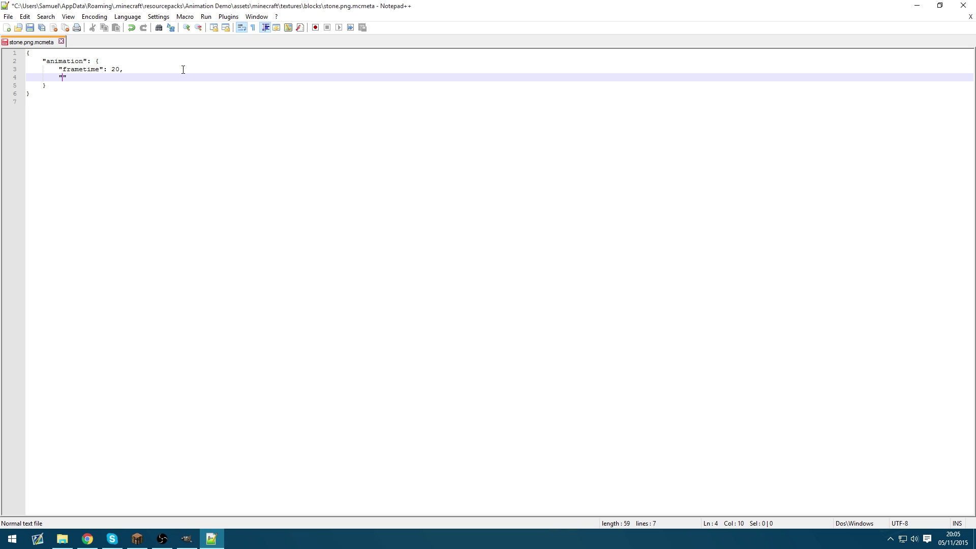
{"action": "type", "text": "interpolate"}
{"action": "key", "text": "Down"}
{"action": "key", "text": "Up"}
{"action": "type", "text": "true"}
Save stone.png.mcmeta with the frametime and interpolate settings.
{"action": "left_click_drag", "start_coordinate": [153, 77], "coordinate": [27, 69]}
{"action": "left_click", "coordinate": [136, 77]}
{"action": "key", "text": "ctrl+s"}
Reload textures in Minecraft and watch the stone block blend between red, green and blue.
{"action": "left_click", "coordinate": [137, 539]}
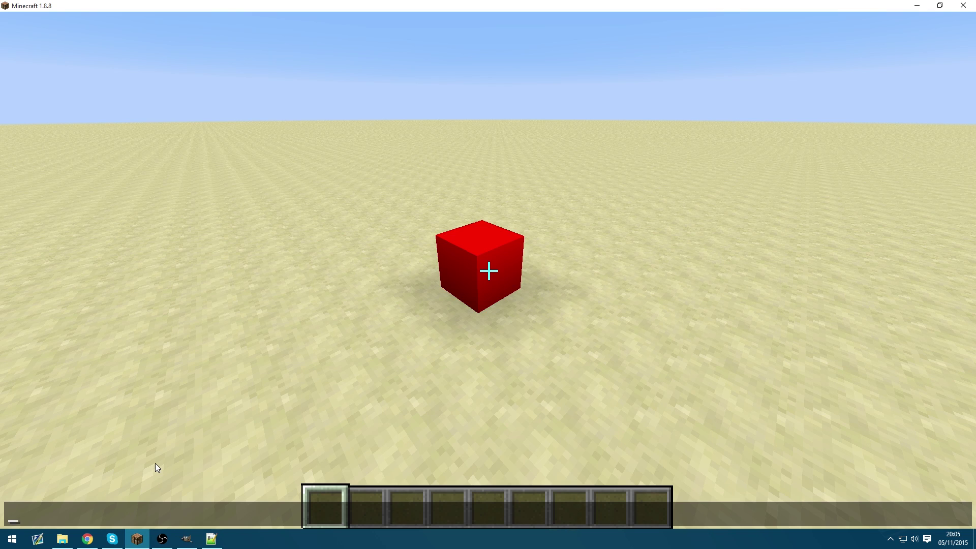
{"action": "key", "text": "Escape"}
{"action": "key", "text": "F1"}
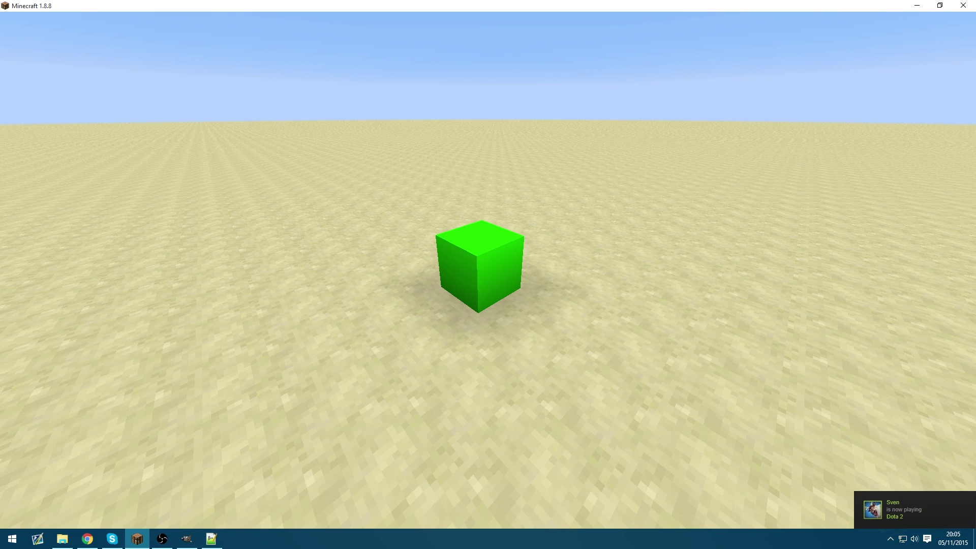
{"action": "key", "text": "F1"}
{"action": "key", "text": "F3"}
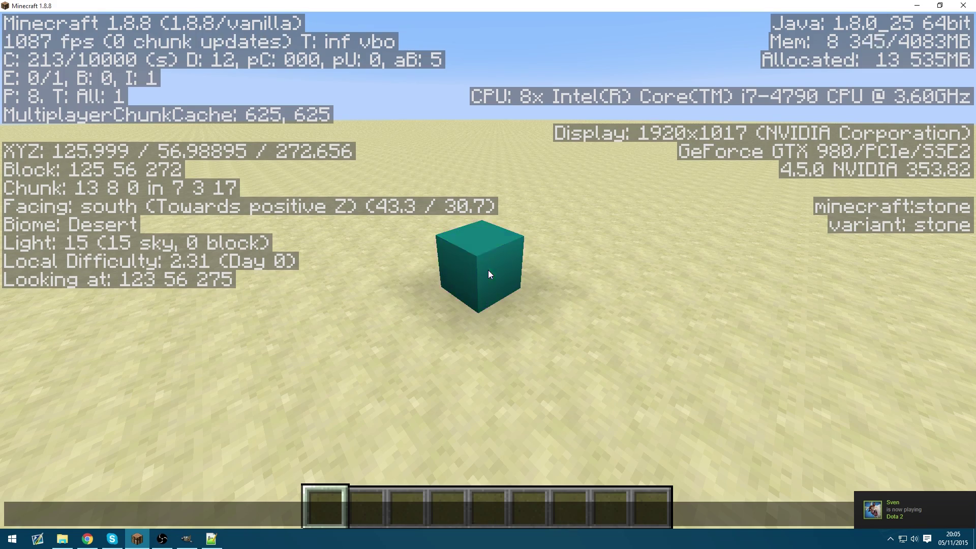
{"action": "key", "text": "Escape"}
{"action": "key", "text": "F1"}
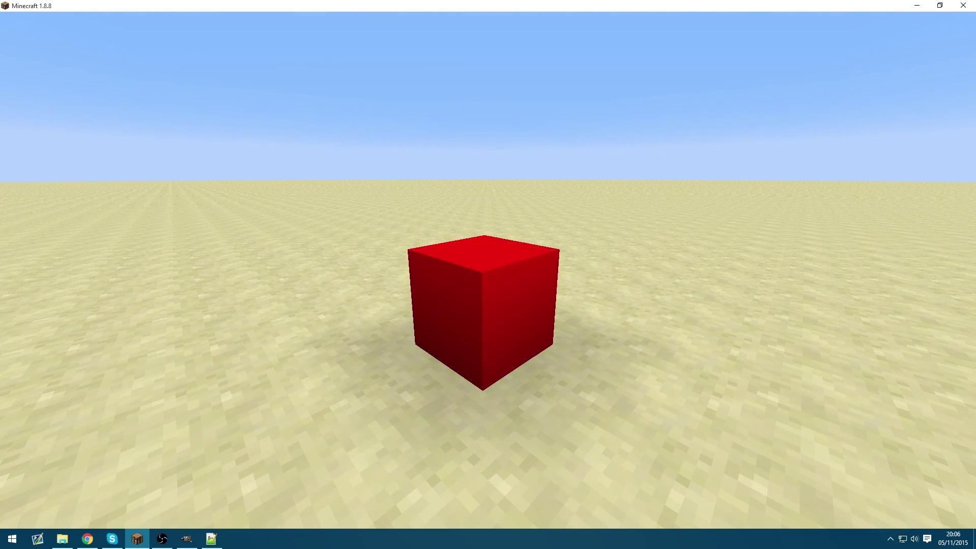
Start a "frames": [ list on a new line after the interpolate setting.
{"action": "key", "text": "t"}
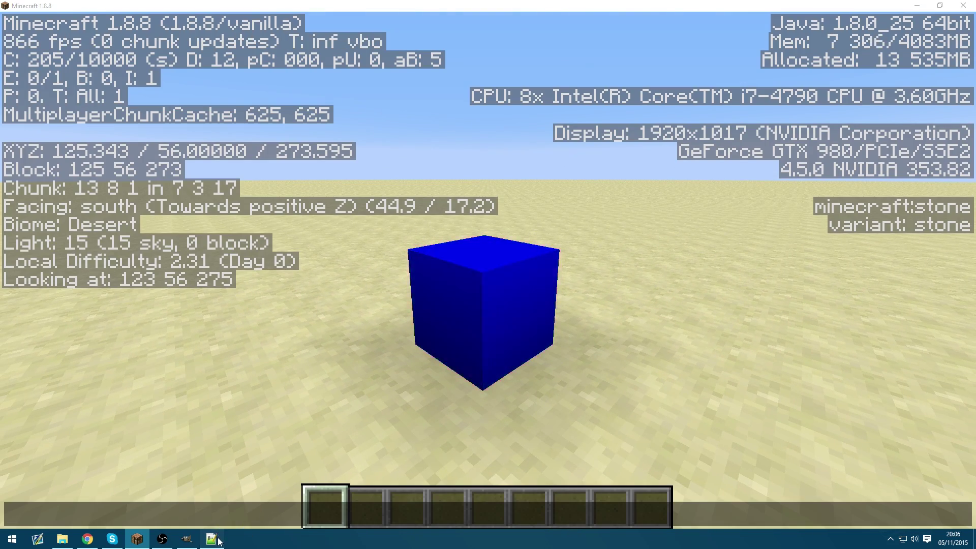
{"action": "left_click", "coordinate": [214, 539]}
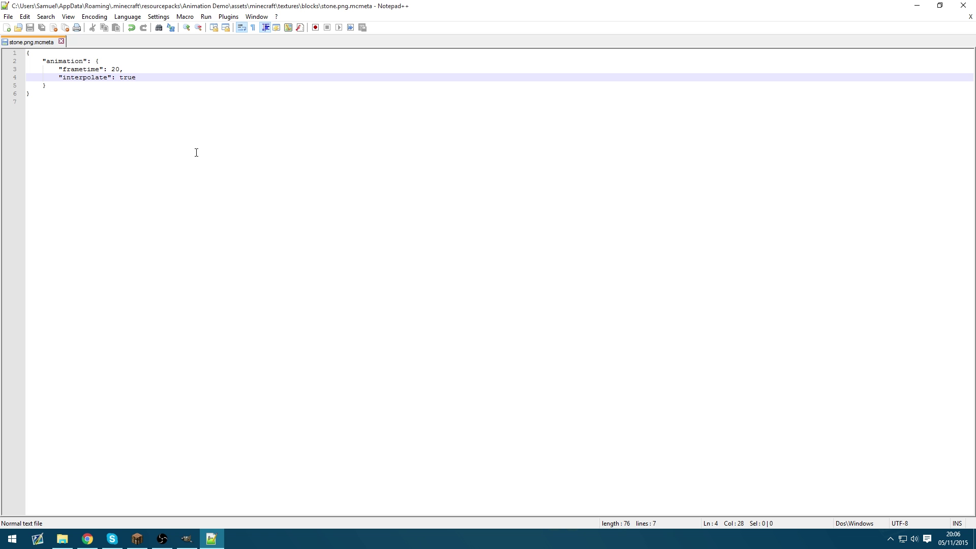
{"action": "type", "text": ","}
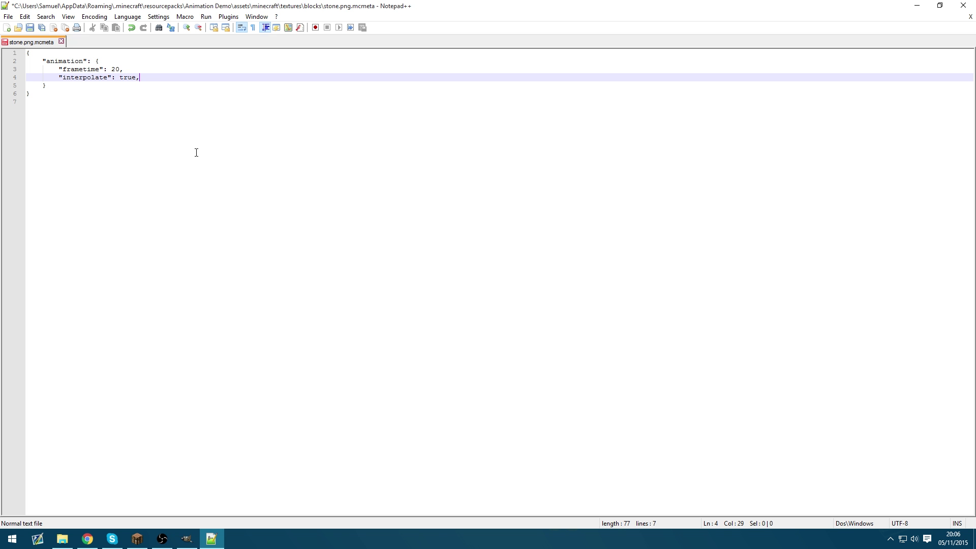
{"action": "key", "text": "Return"}
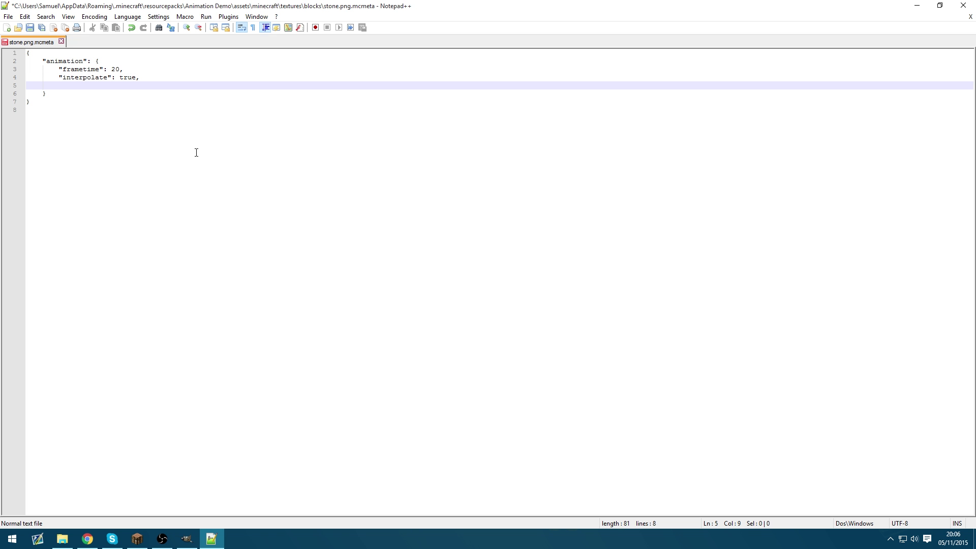
{"action": "type", "text": "\"frames"}
{"action": "key", "text": "Down"}
{"action": "key", "text": "Left"}
{"action": "key", "text": "Left"}
{"action": "key", "text": "Left"}
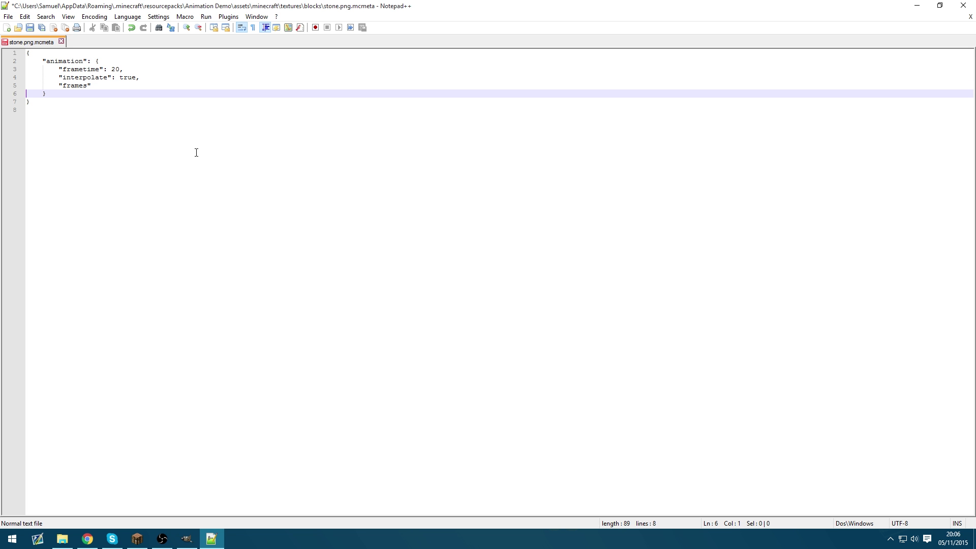
{"action": "key", "text": "Left"}
{"action": "type", "text": ":["}
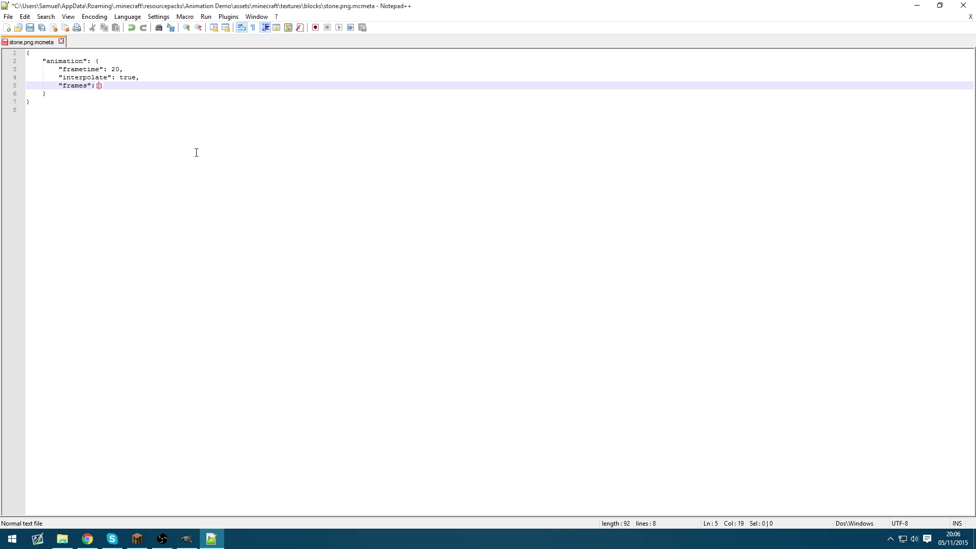
Fill the frames list with 0, 2 and 1 and save the mcmeta file.
{"action": "key", "text": "Return"}
{"action": "key", "text": "Return"}
{"action": "key", "text": "Return"}
{"action": "key", "text": "Up"}
{"action": "key", "text": "Up"}
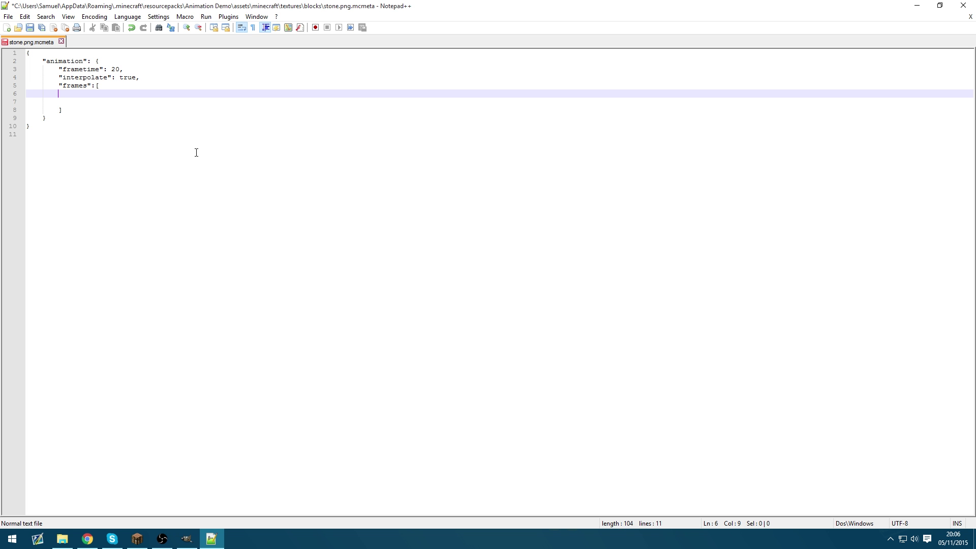
{"action": "type", "text": "0"}
{"action": "key", "text": "Return"}
{"action": "type", "text": "2,"}
{"action": "key", "text": "Return"}
{"action": "type", "text": "1"}
{"action": "left_click", "coordinate": [102, 118]}
{"action": "key", "text": "BackSpace"}
{"action": "key", "text": "BackSpace"}
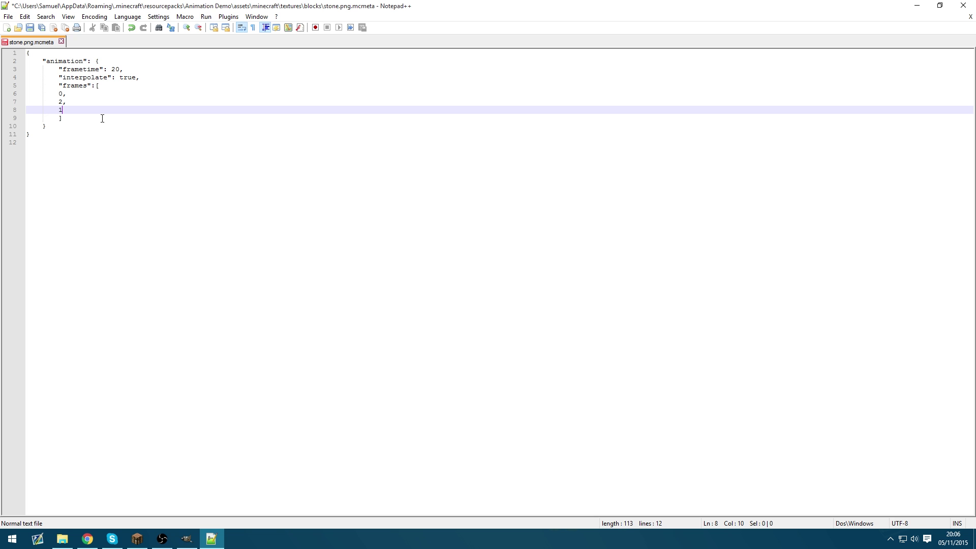
{"action": "key", "text": "ctrl+s"}
Walk up to the stone block in Minecraft to watch the new 0, 2, 1 frame order.
{"action": "left_click", "coordinate": [138, 539]}
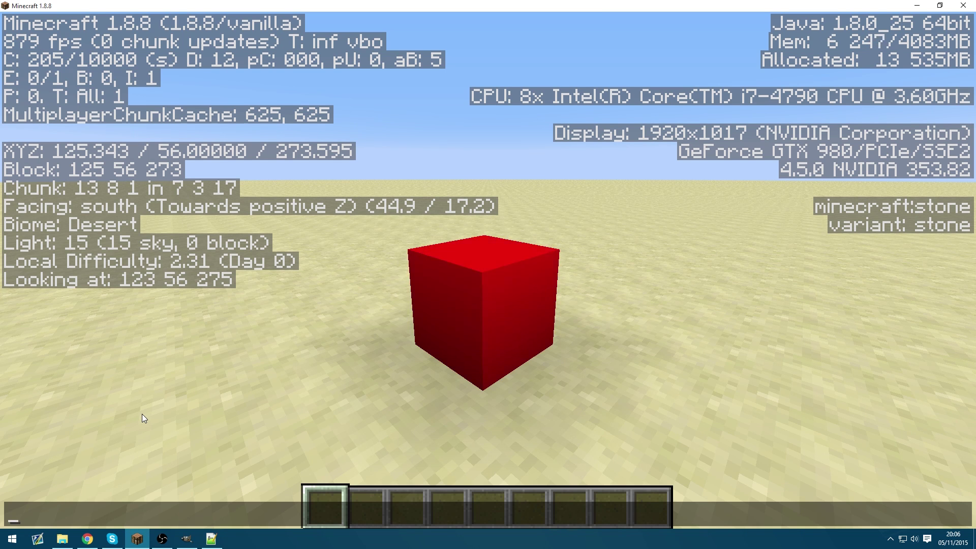
{"action": "key", "text": "Escape"}
{"action": "key", "text": "F1"}
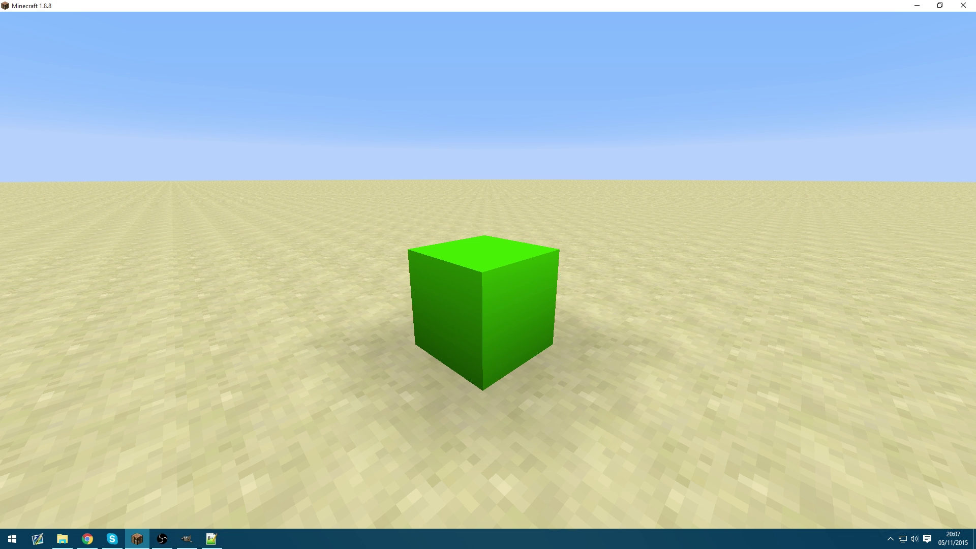
{"action": "key", "text": "F1"}
{"action": "key", "text": "F1"}
{"action": "key", "text": "w"}
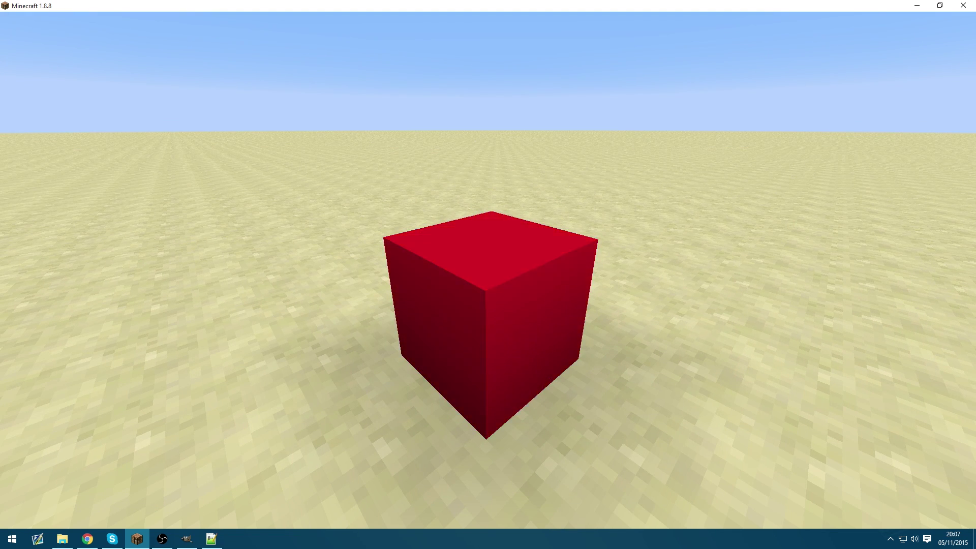
{"action": "key", "text": "w"}
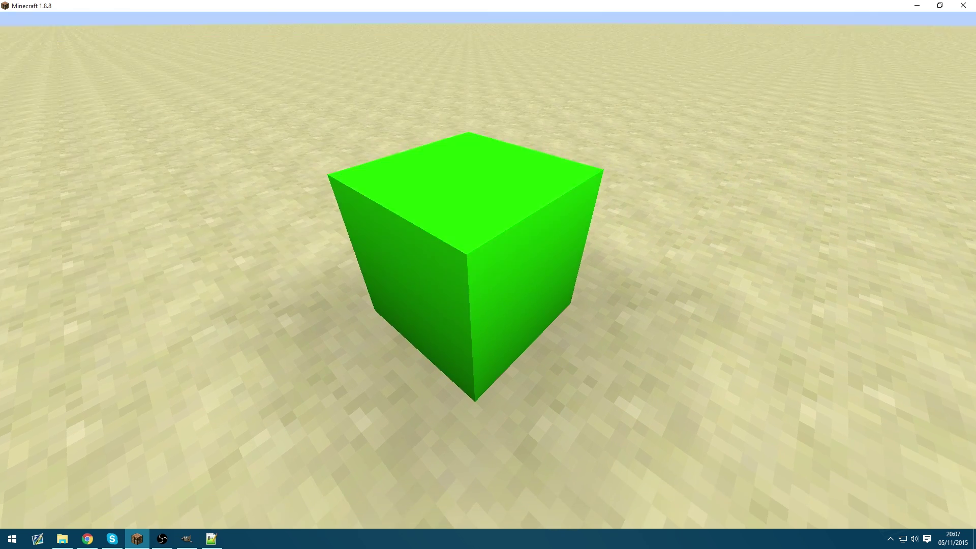
{"action": "key", "text": "F1"}
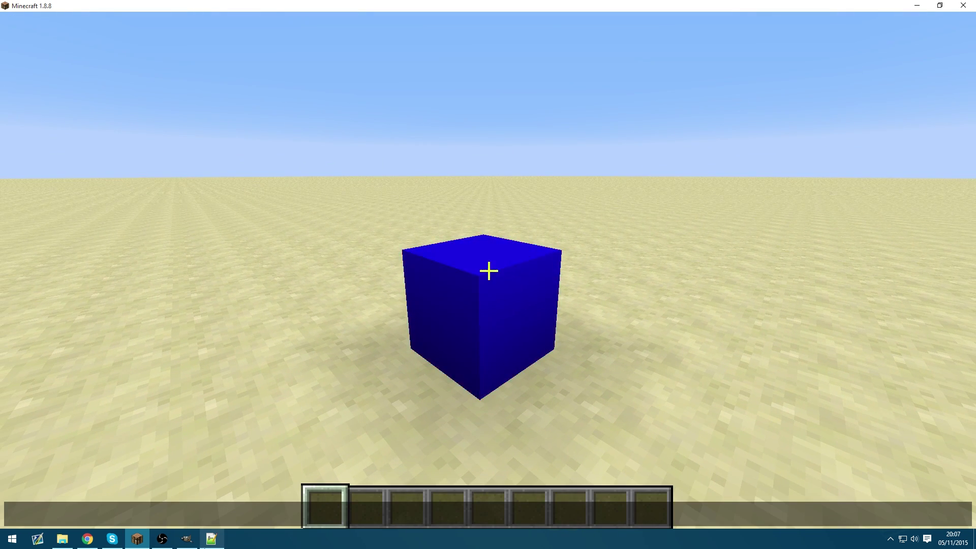
{"action": "key", "text": "alt+Tab"}
Extend the frames list with repeated frames 0, 0, then 1 and 2.
{"action": "left_click", "coordinate": [70, 96]}
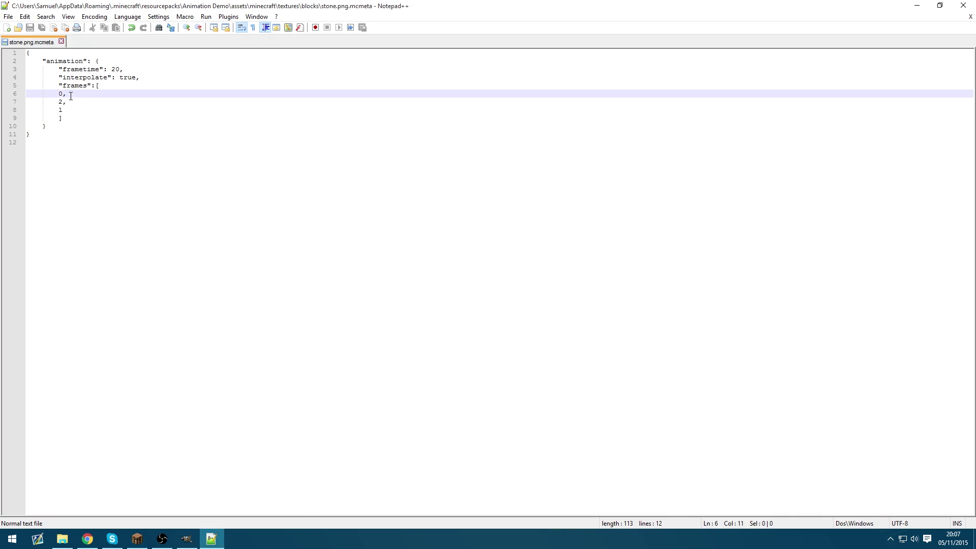
{"action": "type", "text": "3,"}
{"action": "key", "text": "BackSpace"}
{"action": "key", "text": "BackSpace"}
{"action": "key", "text": "BackSpace"}
{"action": "key", "text": "Return"}
{"action": "type", "text": "0,"}
{"action": "key", "text": "Return"}
{"action": "type", "text": "0,"}
{"action": "key", "text": "Return"}
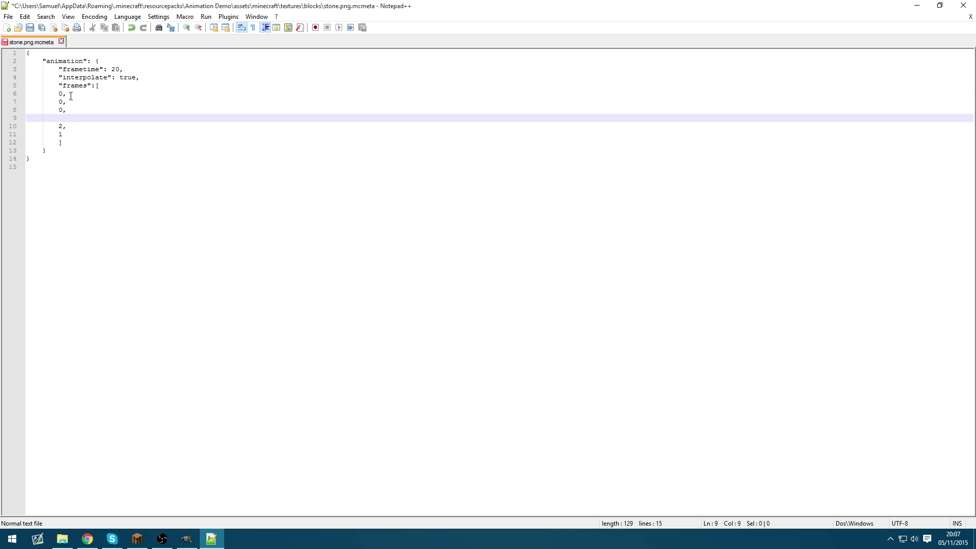
{"action": "type", "text": "1,"}
{"action": "key", "text": "Return"}
{"action": "type", "text": "2,"}
Change the frametime from 20 to 5 and save the mcmeta file.
{"action": "left_click", "coordinate": [115, 70]}
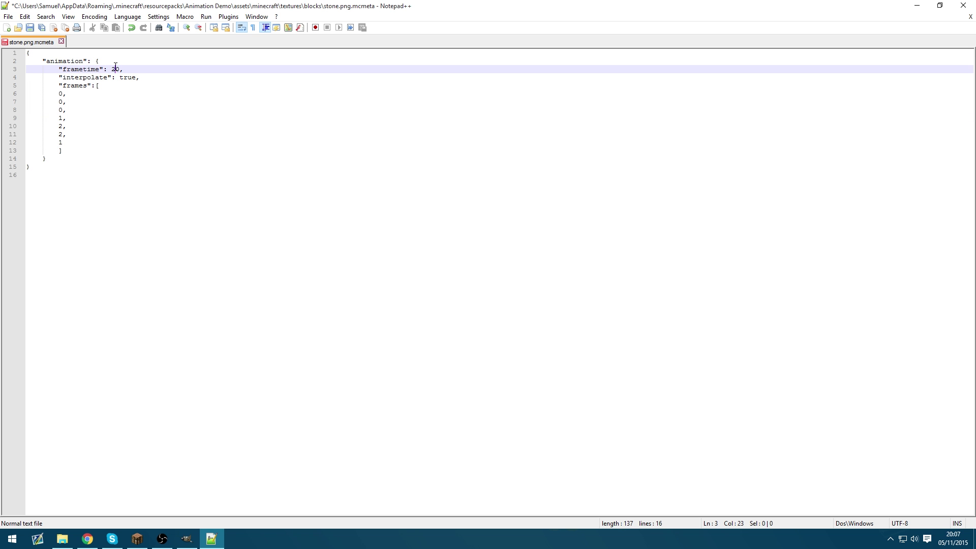
{"action": "key", "text": "BackSpace"}
{"action": "type", "text": "3"}
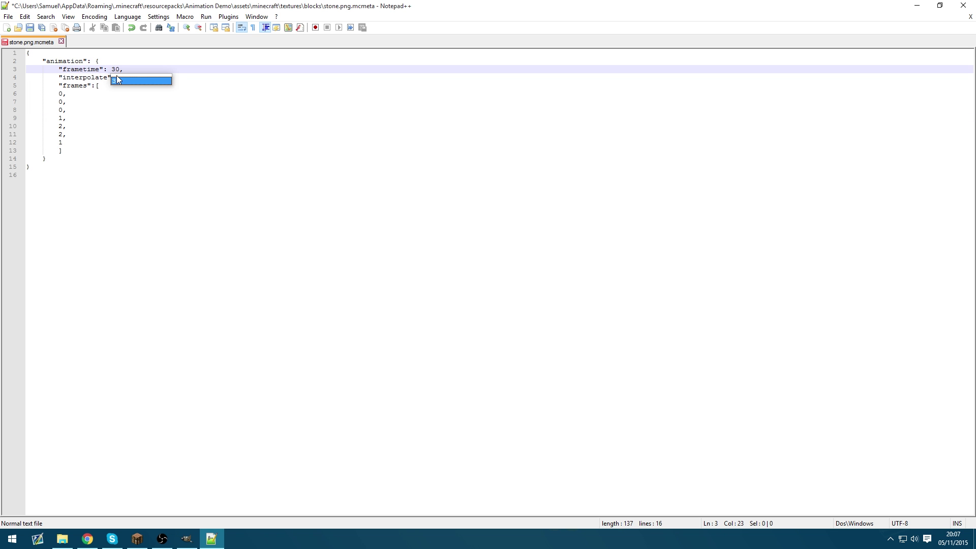
{"action": "key", "text": "Insert"}
{"action": "key", "text": "BackSpace"}
{"action": "type", "text": "5"}
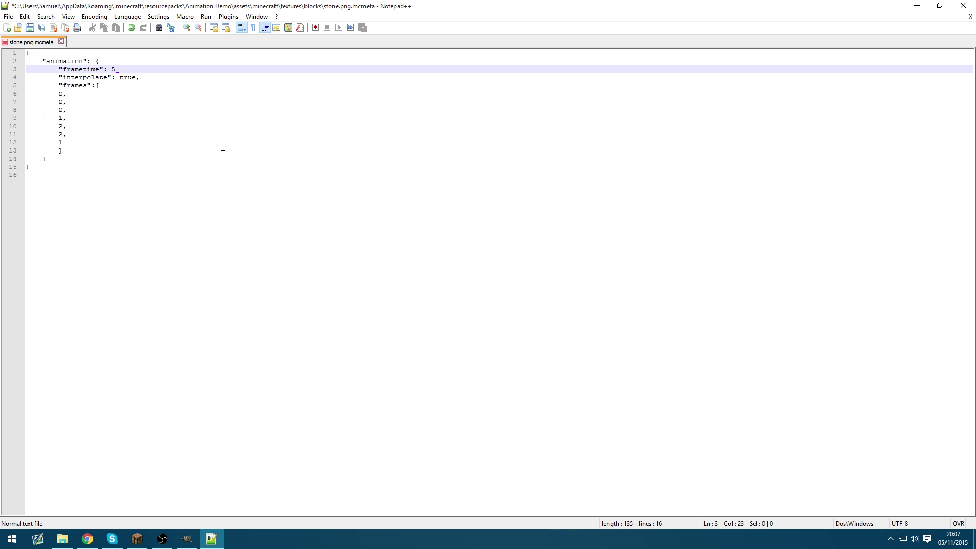
{"action": "key", "text": "Insert"}
{"action": "key", "text": "ctrl+s"}
Watch the faster stone block cycle through red, amber and green up close in Minecraft.
{"action": "left_click", "coordinate": [137, 539]}
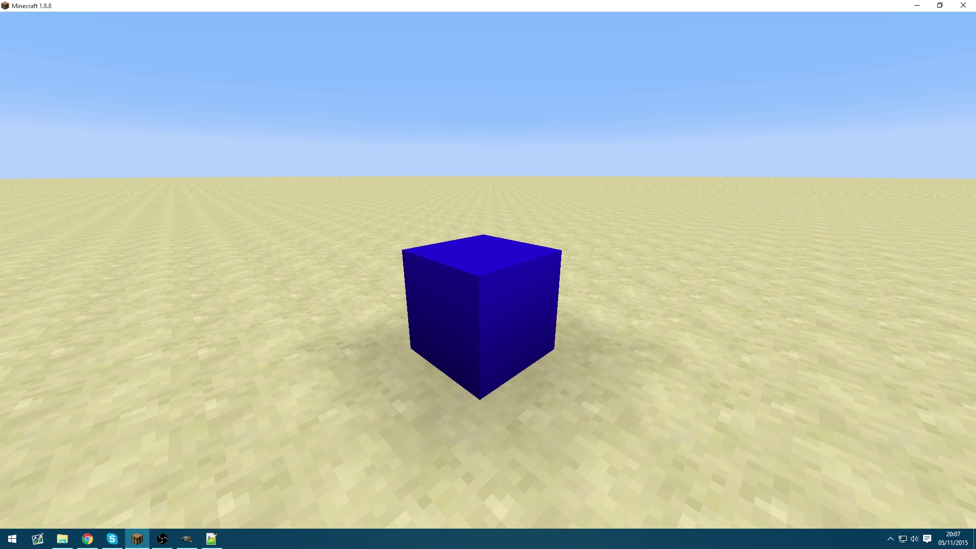
{"action": "key", "text": "F1"}
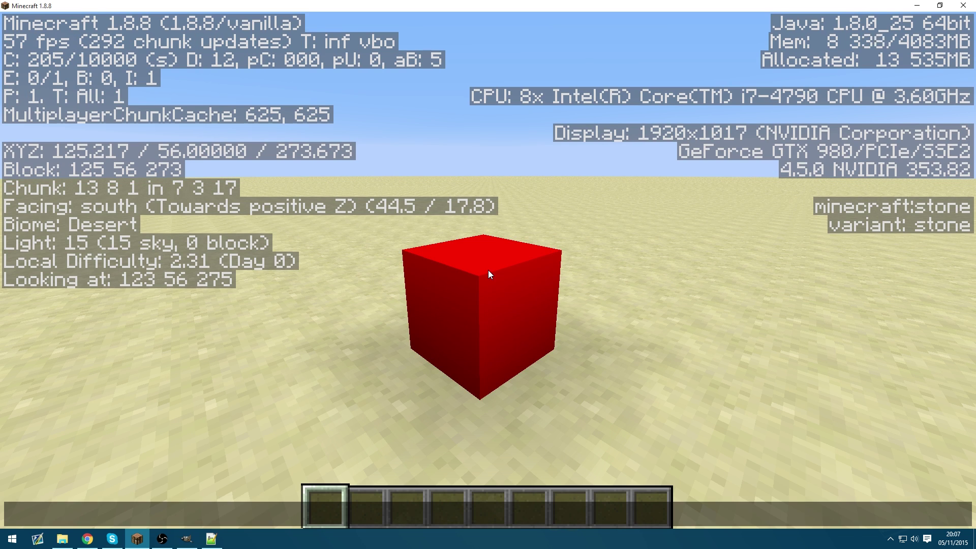
{"action": "key", "text": "F1"}
{"action": "key", "text": "w"}
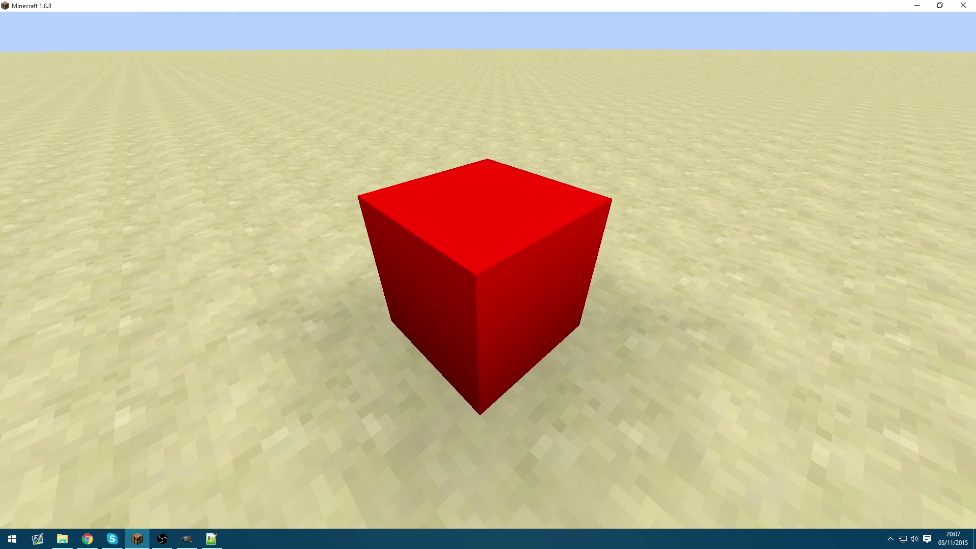
{"action": "key", "text": "s"}
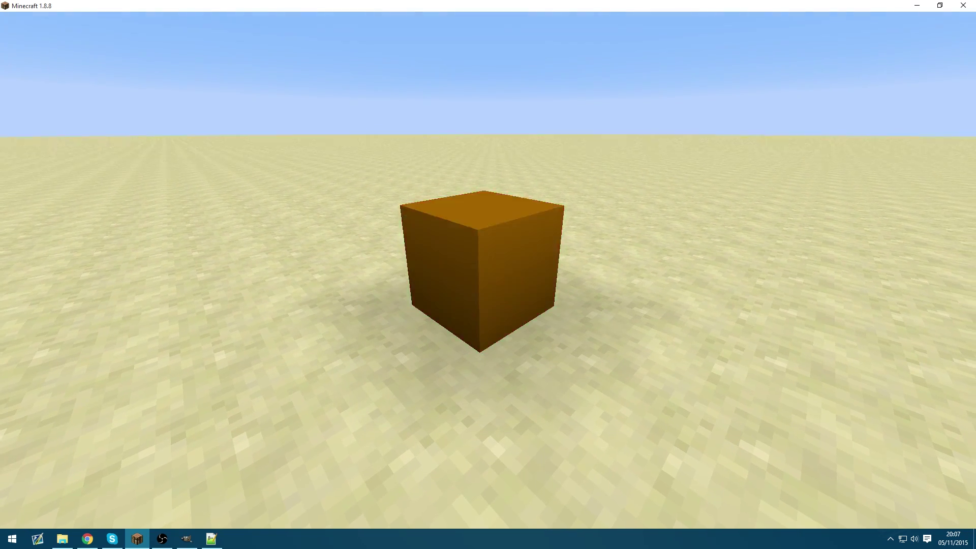
{"action": "key", "text": "F1"}
{"action": "key", "text": "t"}
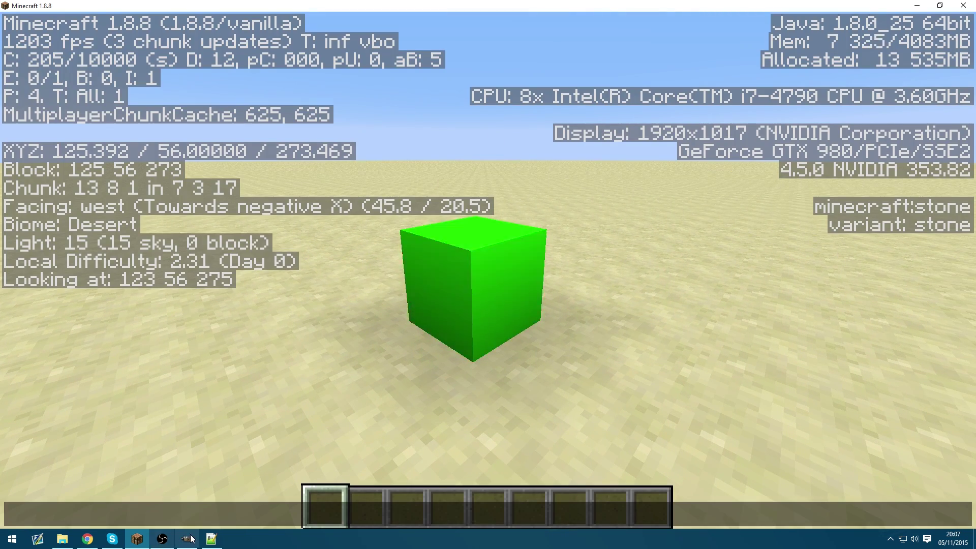
{"action": "left_click", "coordinate": [211, 540]}
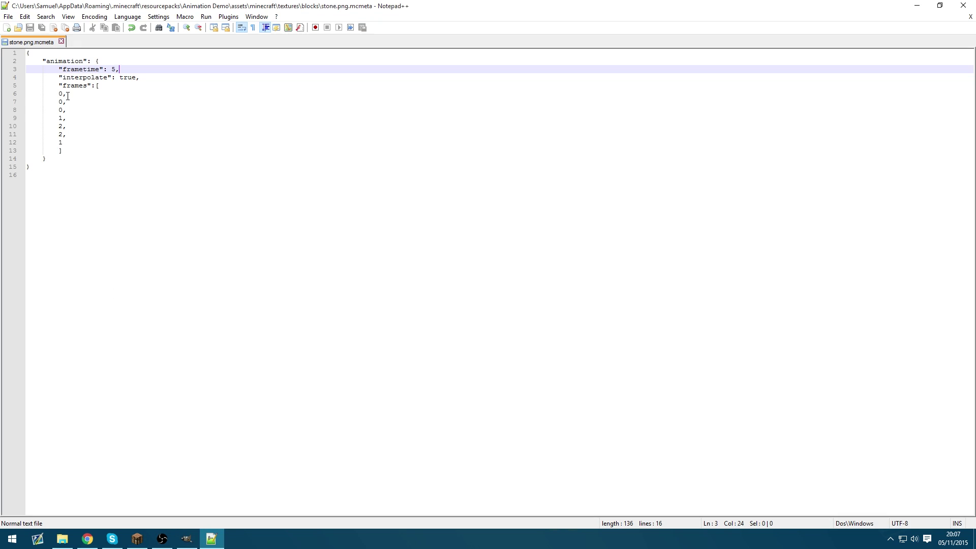
Change the mcmeta frametime from 5 to 20.
{"action": "left_click_drag", "start_coordinate": [68, 96], "coordinate": [22, 96]}
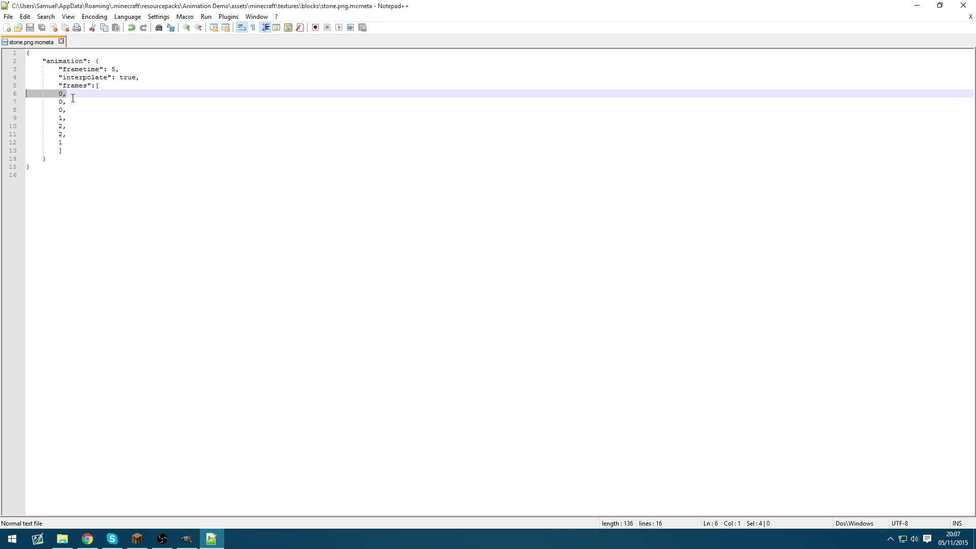
{"action": "left_click", "coordinate": [73, 97]}
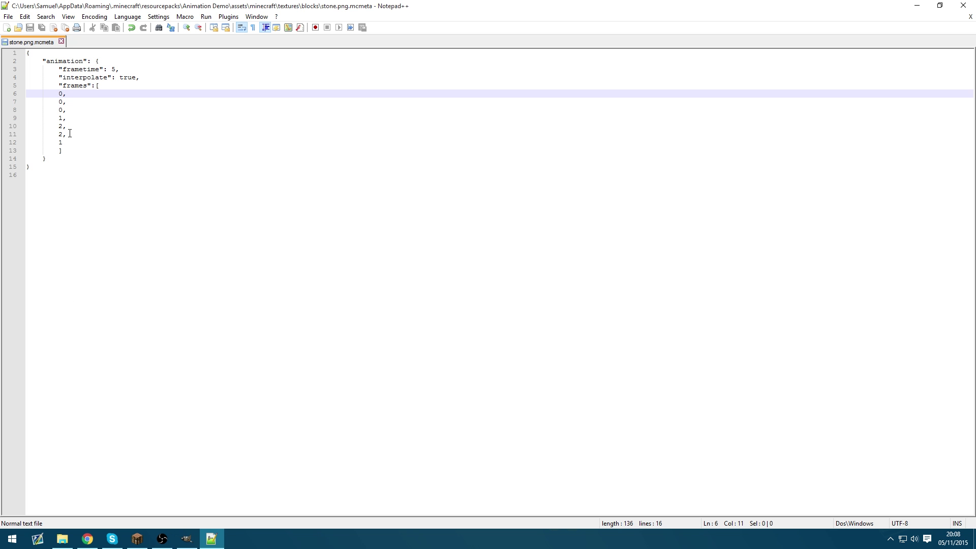
{"action": "key", "text": "Up"}
{"action": "key", "text": "Up"}
{"action": "key", "text": "Up"}
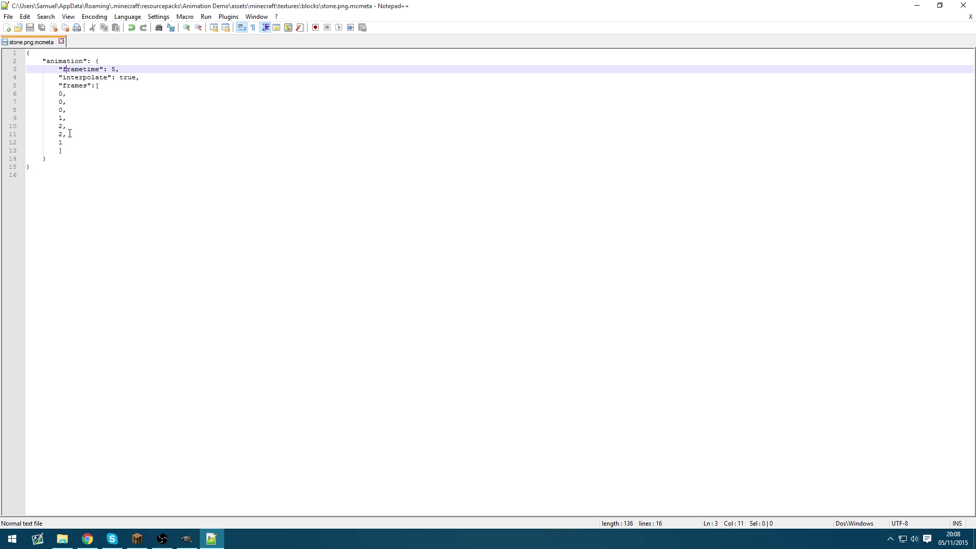
{"action": "key", "text": "Right"}
{"action": "key", "text": "Right"}
{"action": "key", "text": "Right"}
{"action": "key", "text": "BackSpace"}
{"action": "type", "text": "20"}
Trim the frames list down to entries 0, 1, 2.
{"action": "key", "text": "Down"}
{"action": "key", "text": "Down"}
{"action": "key", "text": "Down"}
{"action": "key", "text": "Down"}
{"action": "key", "text": "Down"}
{"action": "key", "text": "Down"}
{"action": "key", "text": "Down"}
{"action": "key", "text": "Down"}
{"action": "key", "text": "Home"}
{"action": "key", "text": "End"}
{"action": "key", "text": "BackSpace"}
{"action": "key", "text": "BackSpace"}
{"action": "key", "text": "BackSpace"}
{"action": "key", "text": "BackSpace"}
{"action": "key", "text": "BackSpace"}
{"action": "key", "text": "BackSpace"}
{"action": "key", "text": "BackSpace"}
{"action": "key", "text": "BackSpace"}
{"action": "key", "text": "BackSpace"}
{"action": "key", "text": "BackSpace"}
{"action": "key", "text": "BackSpace"}
{"action": "key", "text": "BackSpace"}
{"action": "key", "text": "BackSpace"}
{"action": "type", "text": "1,"}
{"action": "key", "text": "Return"}
{"action": "type", "text": "2"}
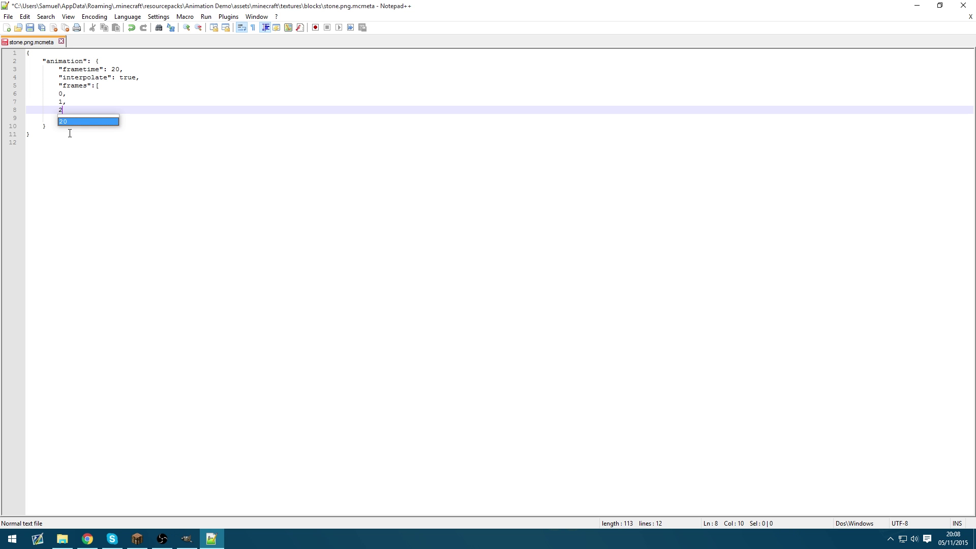
Replace frame 1 with {"index":1,"time":30} and save stone.png.mcmeta.
{"action": "left_click", "coordinate": [63, 102]}
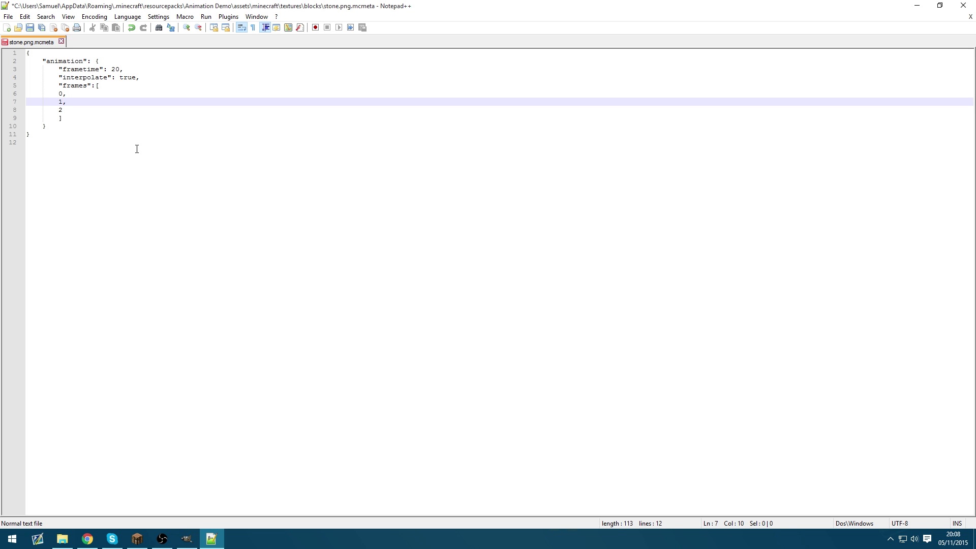
{"action": "key", "text": "BackSpace"}
{"action": "type", "text": "{}"}
{"action": "type", "text": "\""}
{"action": "type", "text": "index"}
{"action": "type", "text": "\":"}
{"action": "type", "text": "1"}
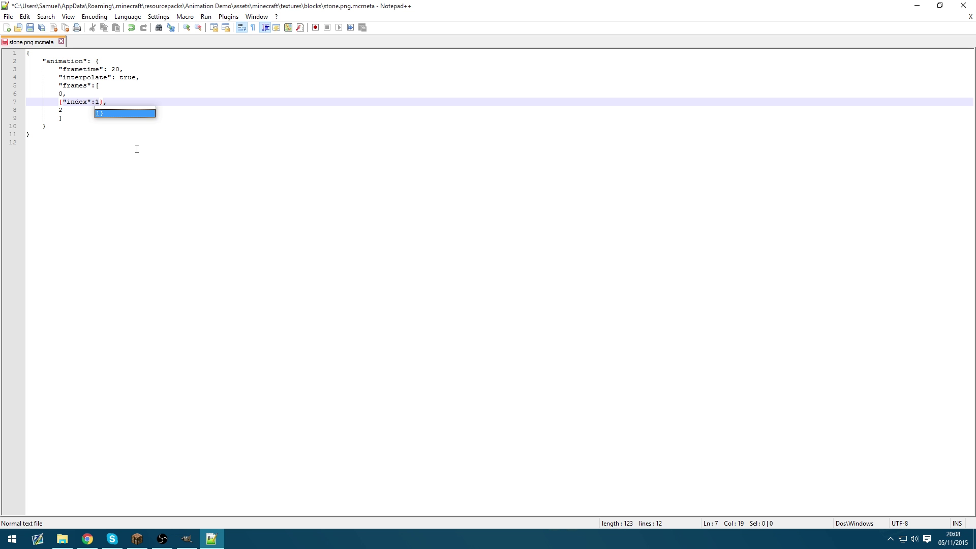
{"action": "type", "text": ","}
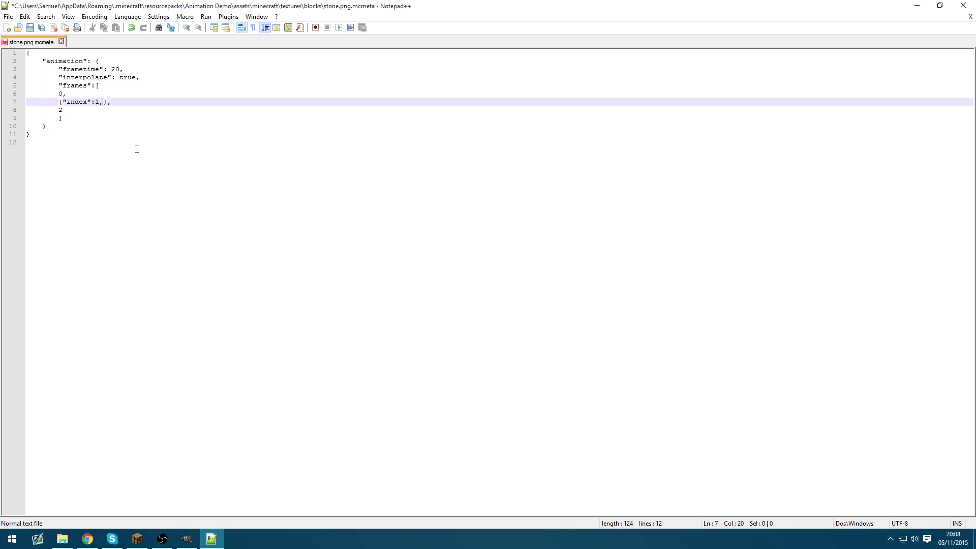
{"action": "type", "text": "\"time\":"}
{"action": "type", "text": "30"}
{"action": "key", "text": "ctrl+s"}
{"action": "left_click", "coordinate": [137, 539]}
Watch the stone cube cycle colours with the 30-tick middle frame, HUD hidden, moving closer and back.
{"action": "key", "text": "Escape"}
{"action": "key", "text": "F1"}
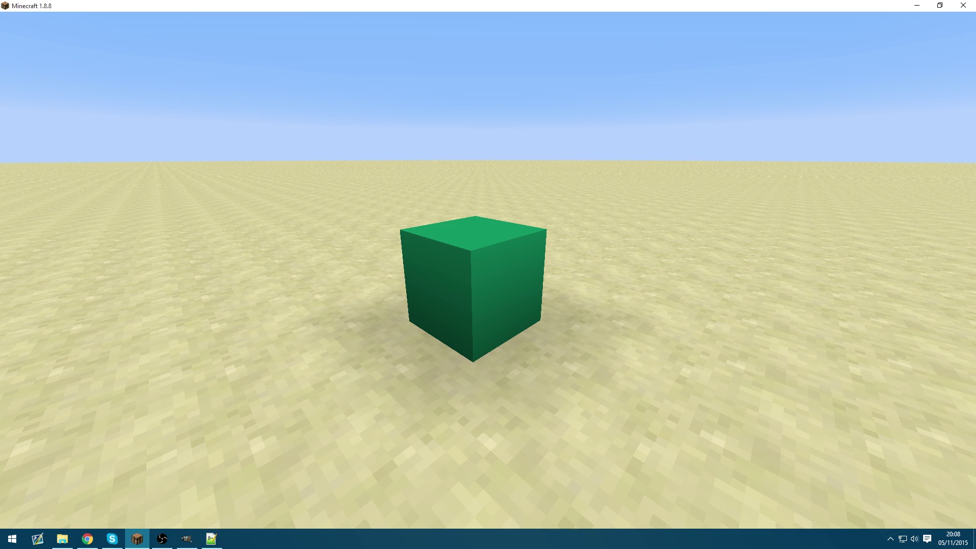
{"action": "key", "text": "F1"}
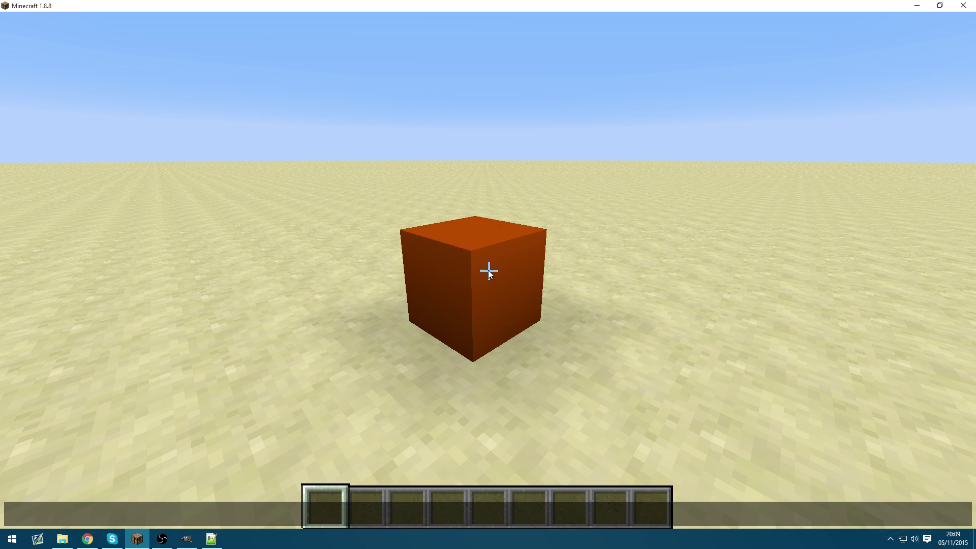
{"action": "key", "text": "F1"}
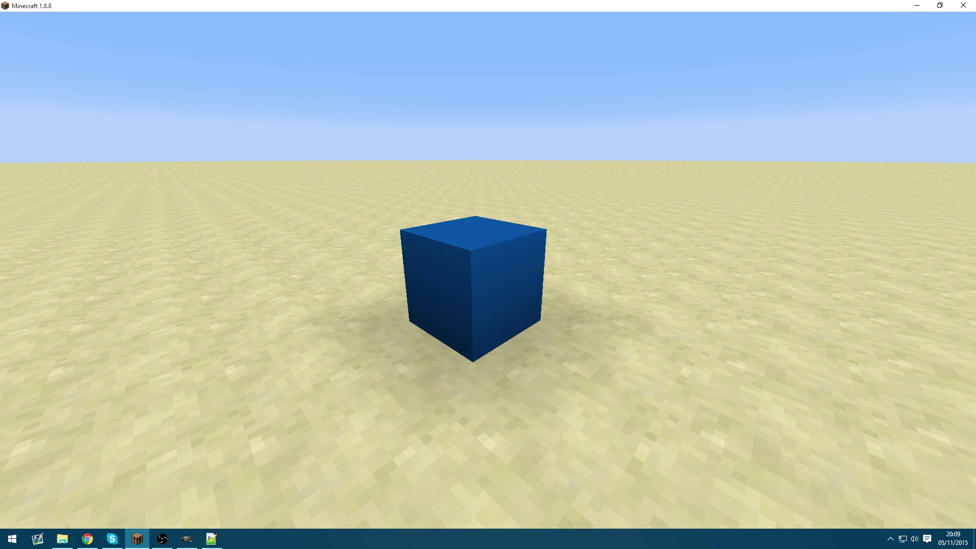
{"action": "key", "text": "w"}
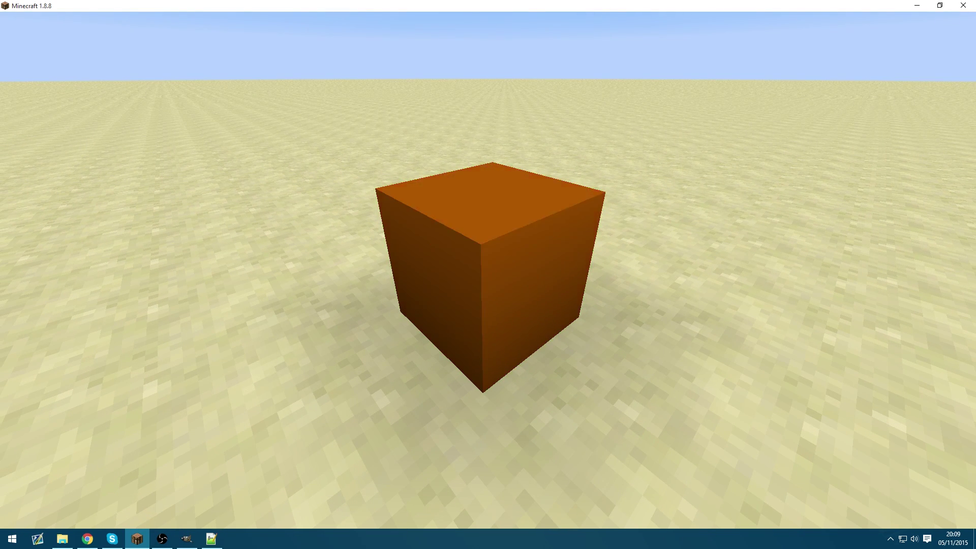
{"action": "key", "text": "s"}
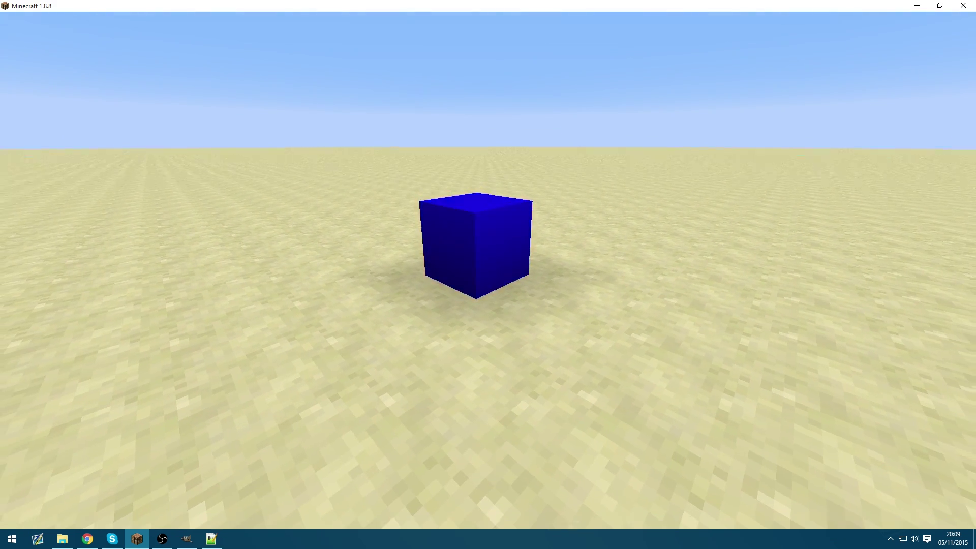
{"action": "key", "text": "e"}
{"action": "left_click", "coordinate": [211, 539]}
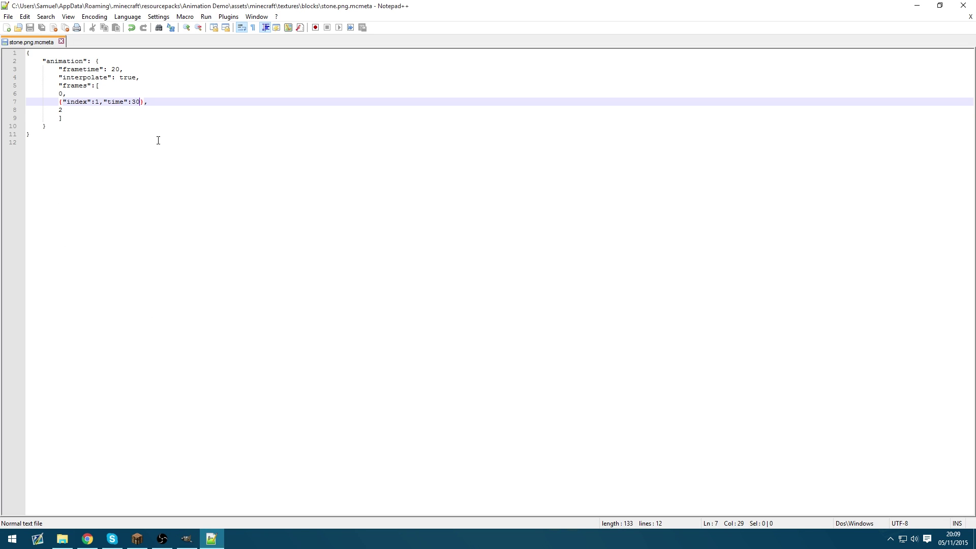
Delete the empty line 12 so stone.png.mcmeta ends at line 11.
{"action": "left_click_drag", "start_coordinate": [105, 150], "coordinate": [71, 118]}
{"action": "key", "text": "ctrl+a"}
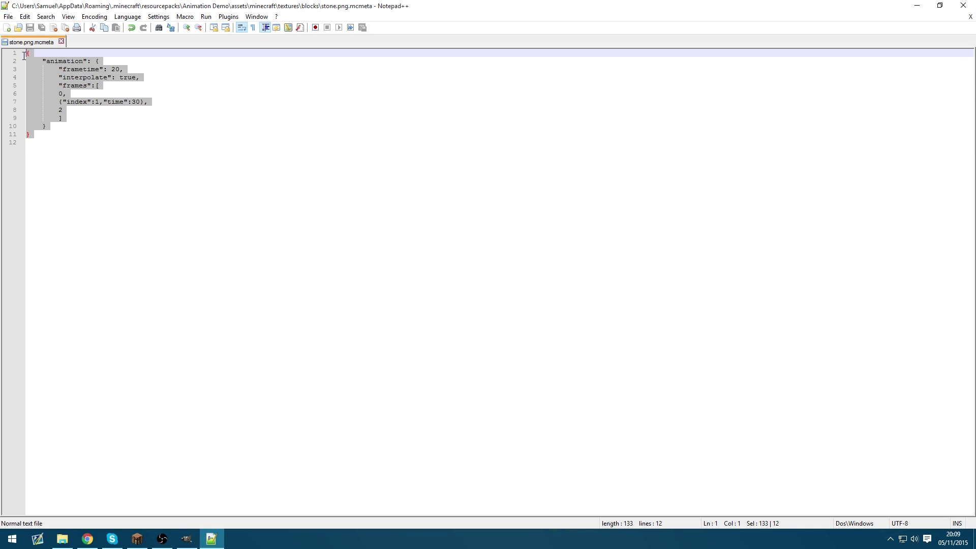
{"action": "left_click", "coordinate": [68, 136]}
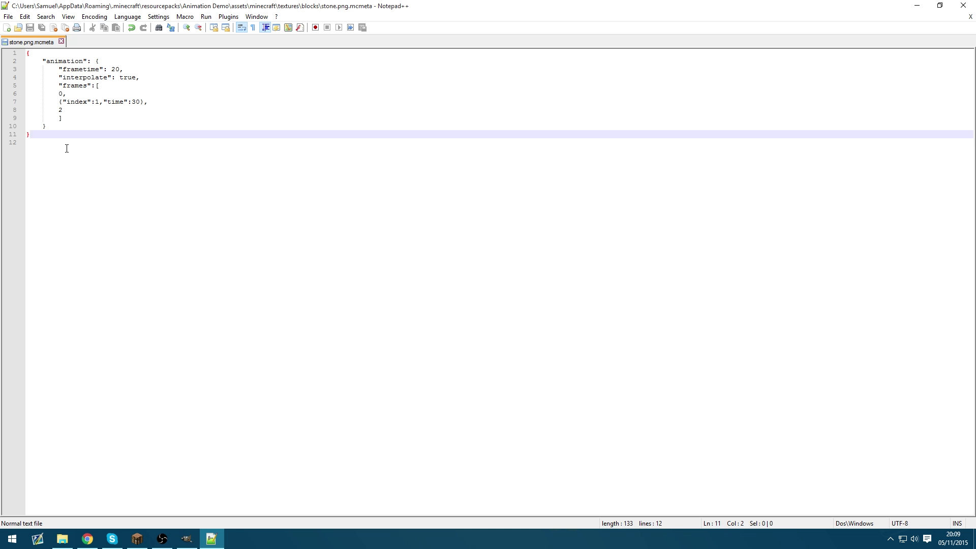
{"action": "left_click", "coordinate": [66, 148]}
{"action": "key", "text": "BackSpace"}
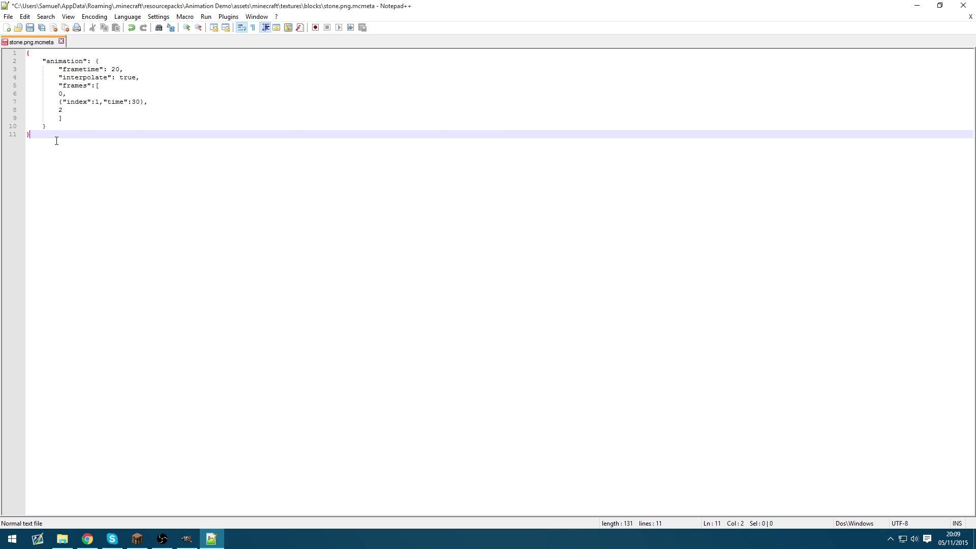
Select the entire contents of the mcmeta file.
{"action": "key", "text": "ctrl+a"}
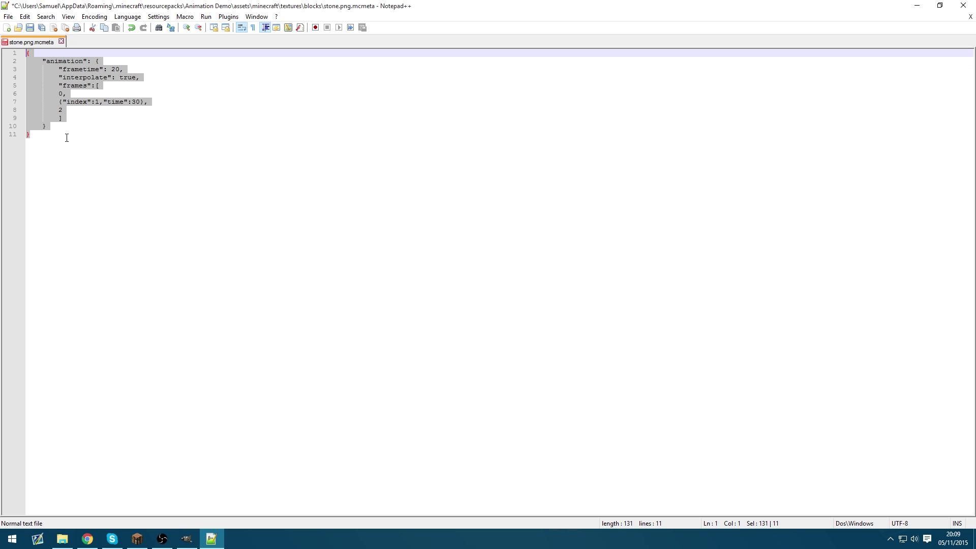
{"action": "left_click", "coordinate": [93, 143]}
{"action": "key", "text": "ctrl+a"}
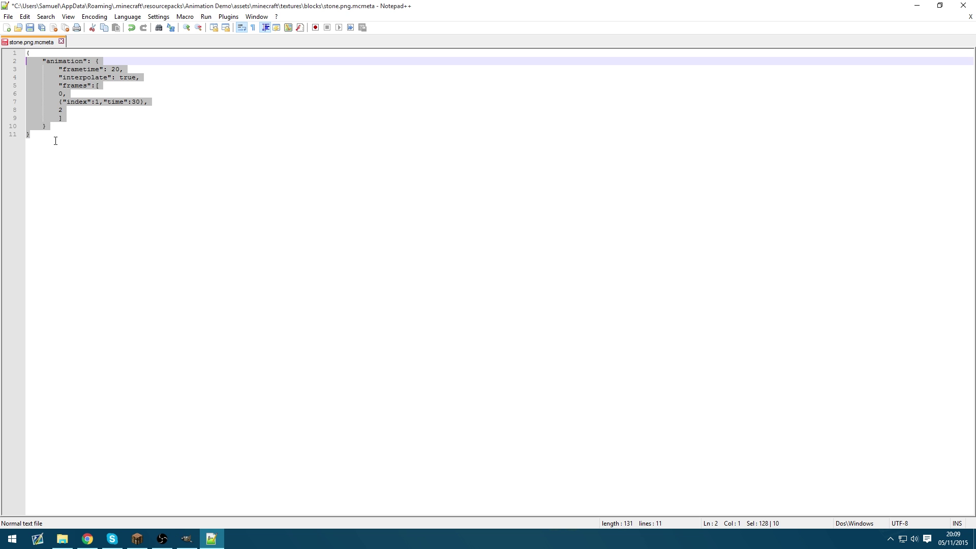
{"action": "left_click", "coordinate": [58, 139]}
{"action": "left_click_drag", "start_coordinate": [61, 139], "coordinate": [2, 54]}
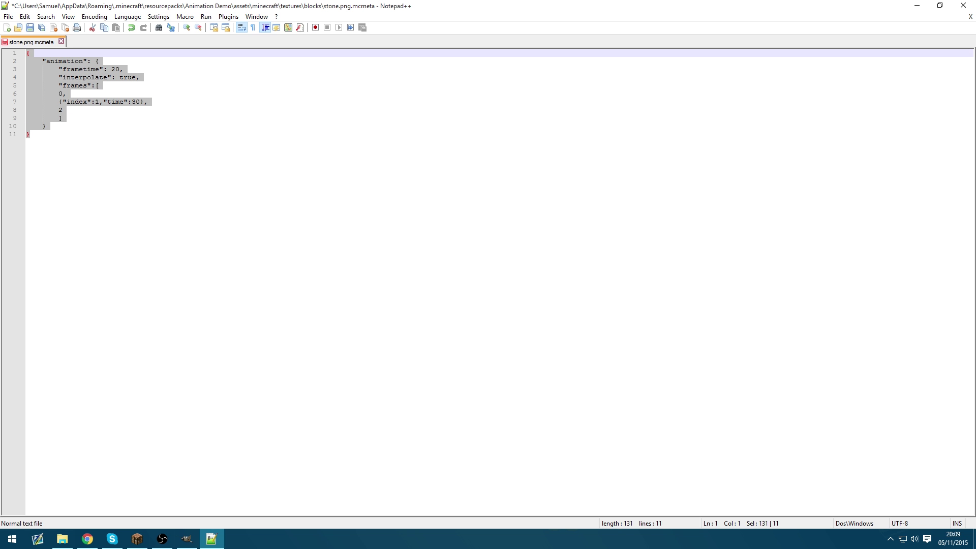
Return to Minecraft and close the creative inventory.
{"action": "left_click", "coordinate": [137, 539]}
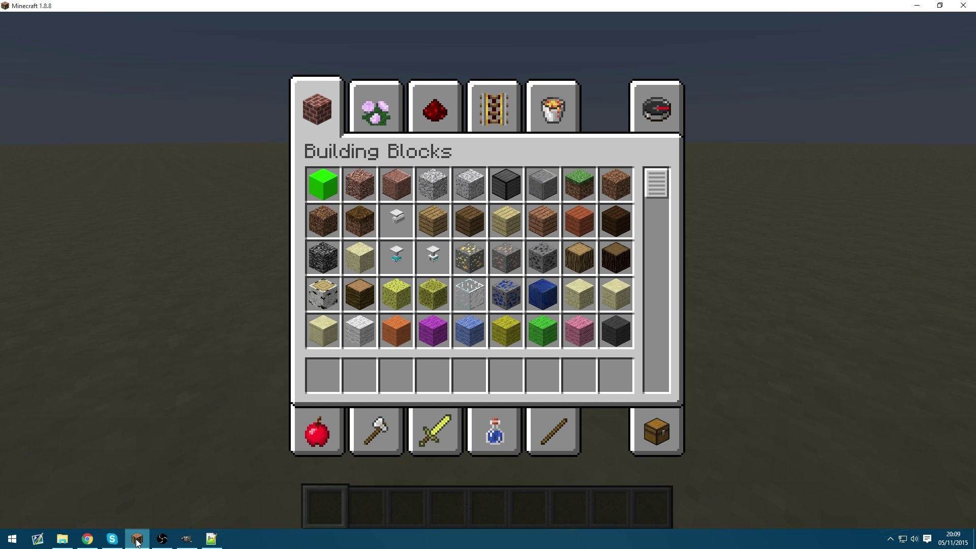
{"action": "key", "text": "e"}
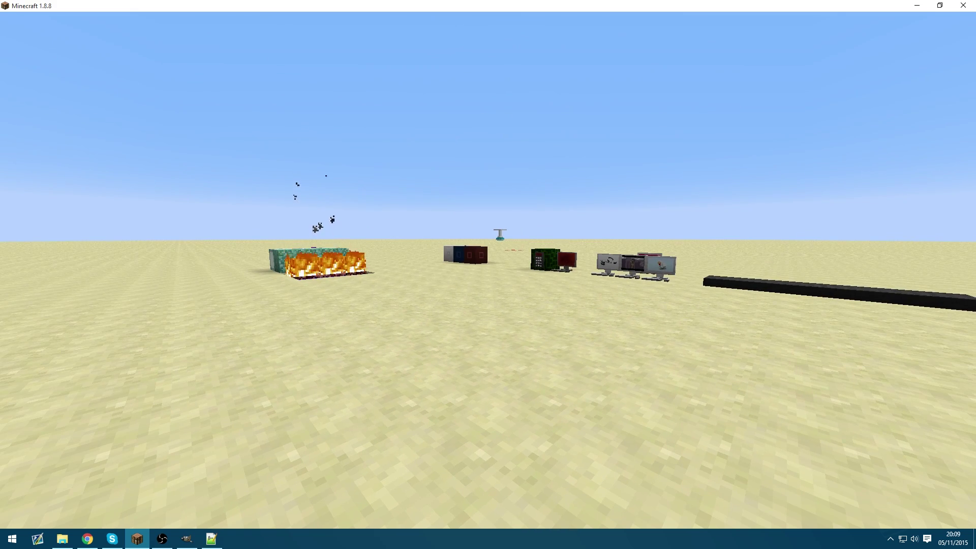